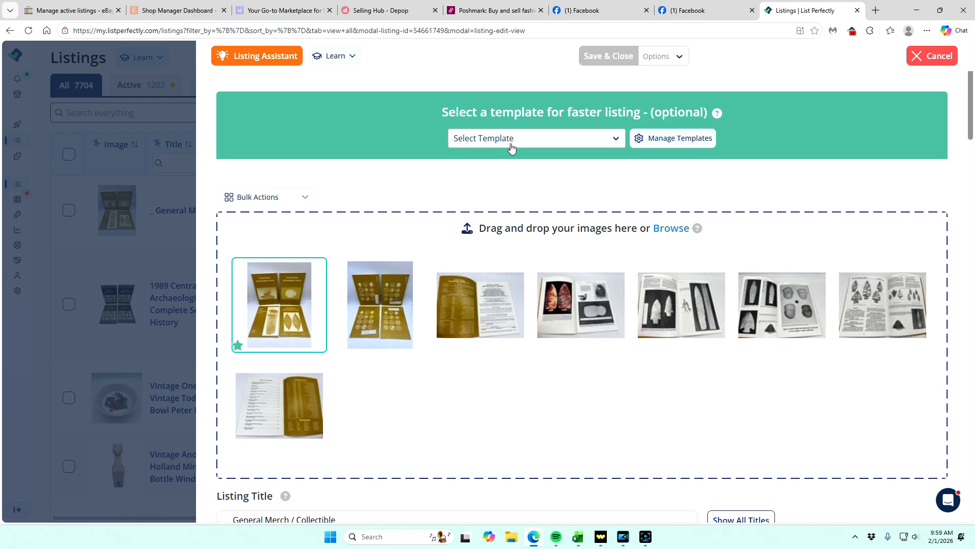
Apply the 1985 Central States Archaeological Journal Complete Set Vol 32 Regional History template to the listing
mouse_move(282, 304)
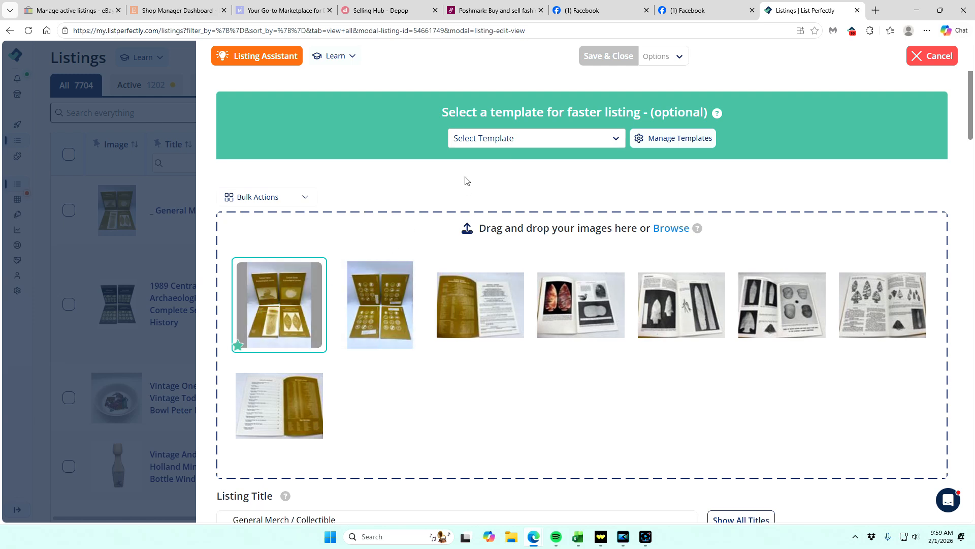
left_click(498, 147)
type("1985")
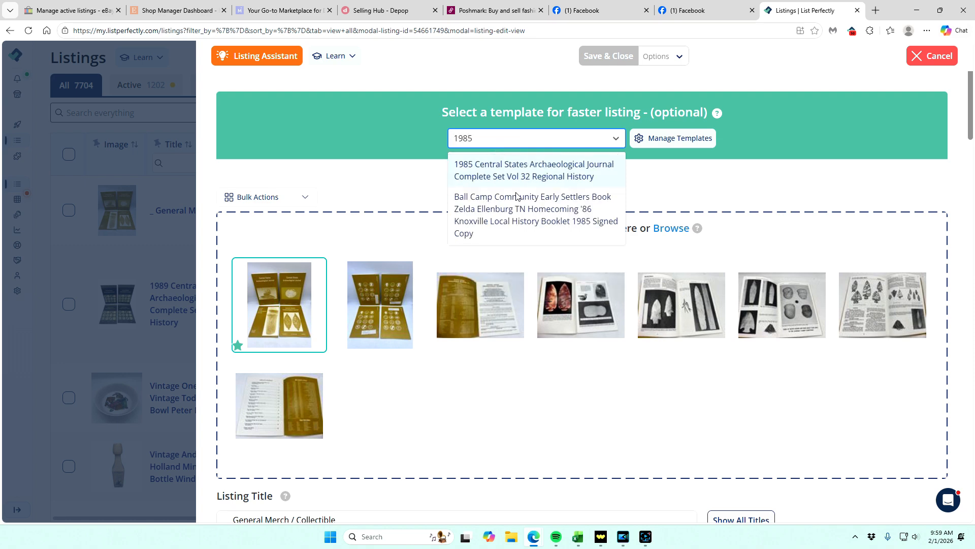
left_click(508, 168)
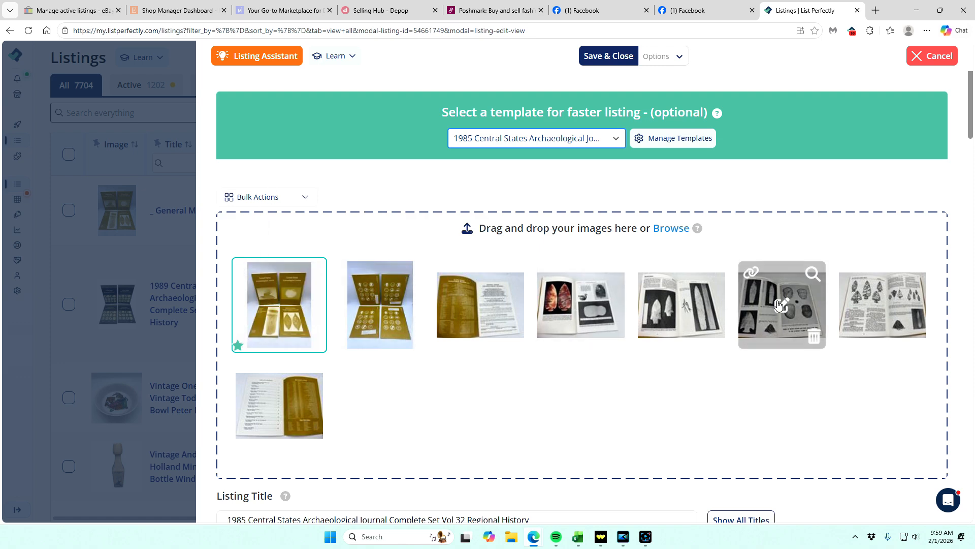
Remove the backgrounds from all of the listing's photos with the bulk action
mouse_move(266, 422)
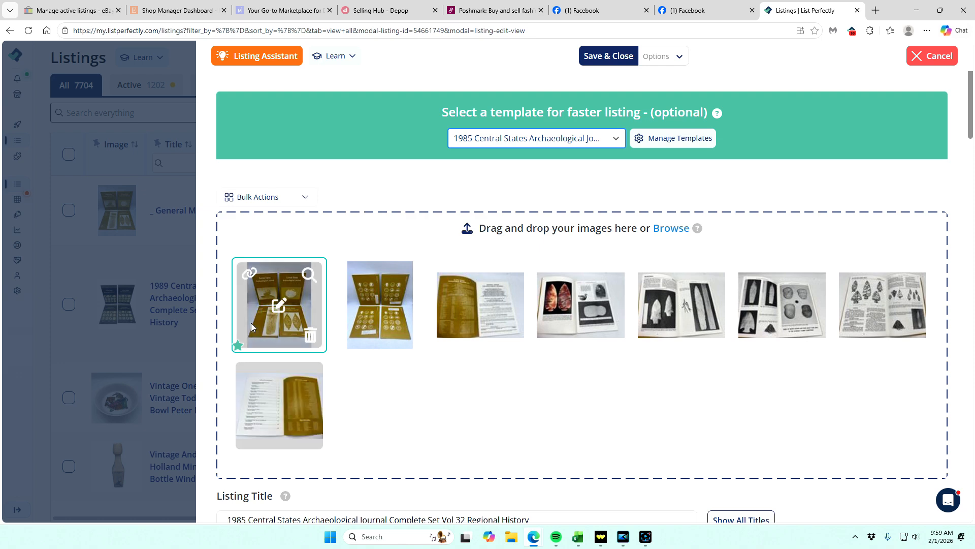
left_click(259, 199)
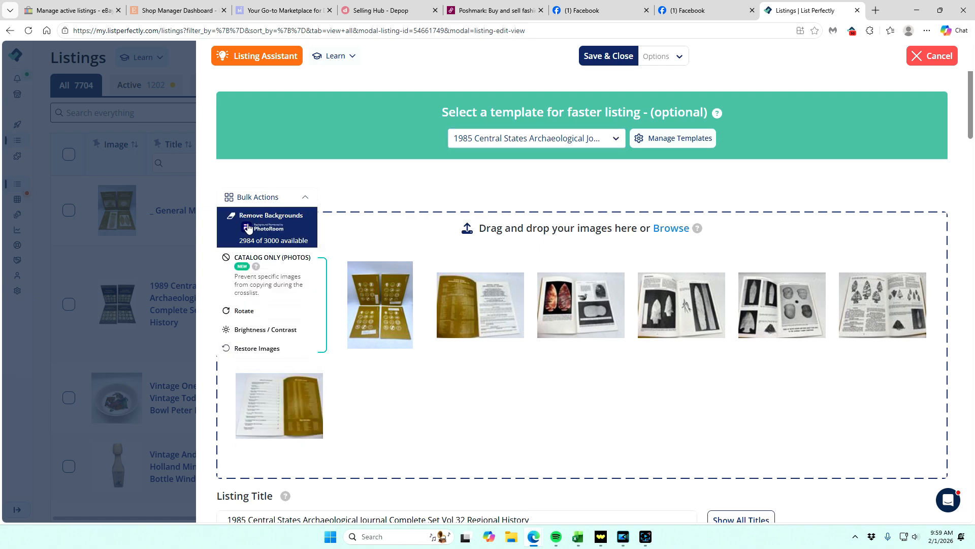
left_click(259, 215)
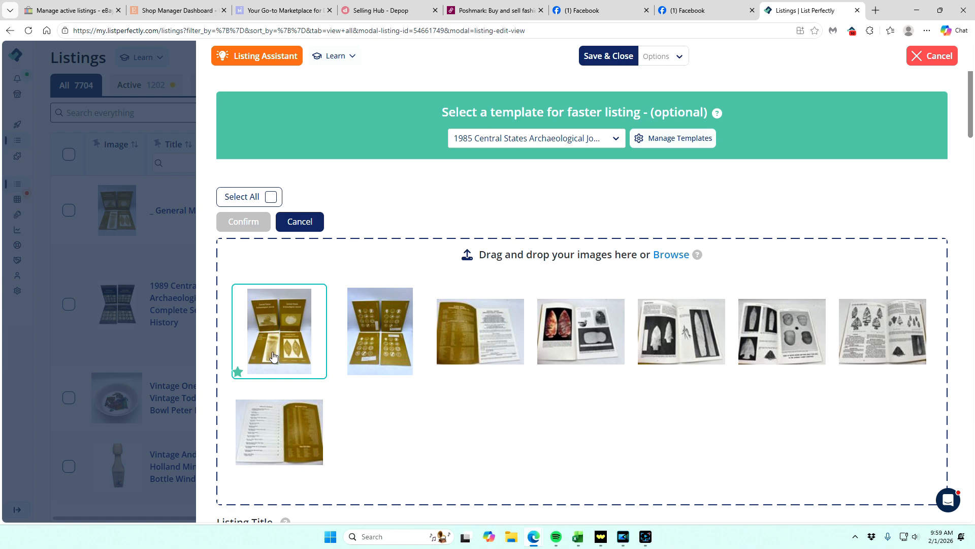
left_click(270, 197)
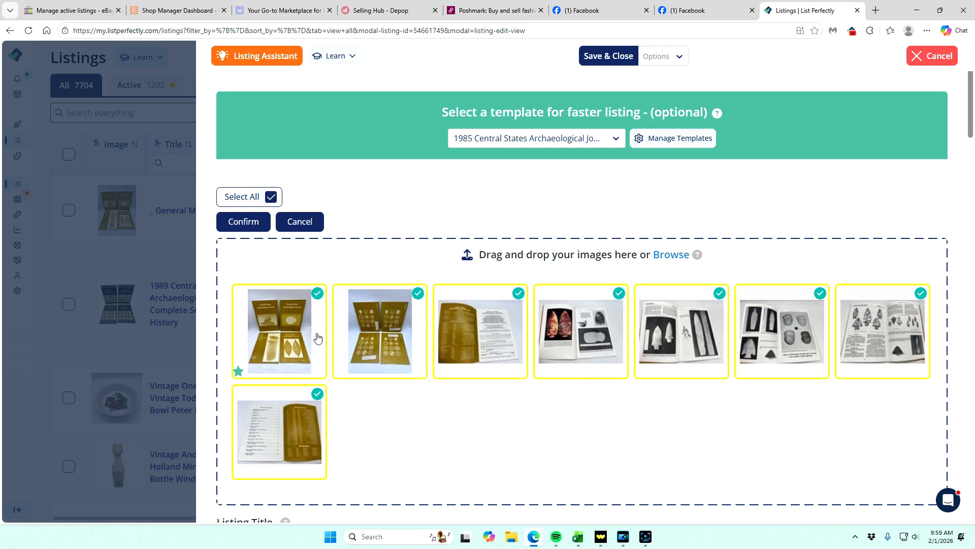
left_click(236, 221)
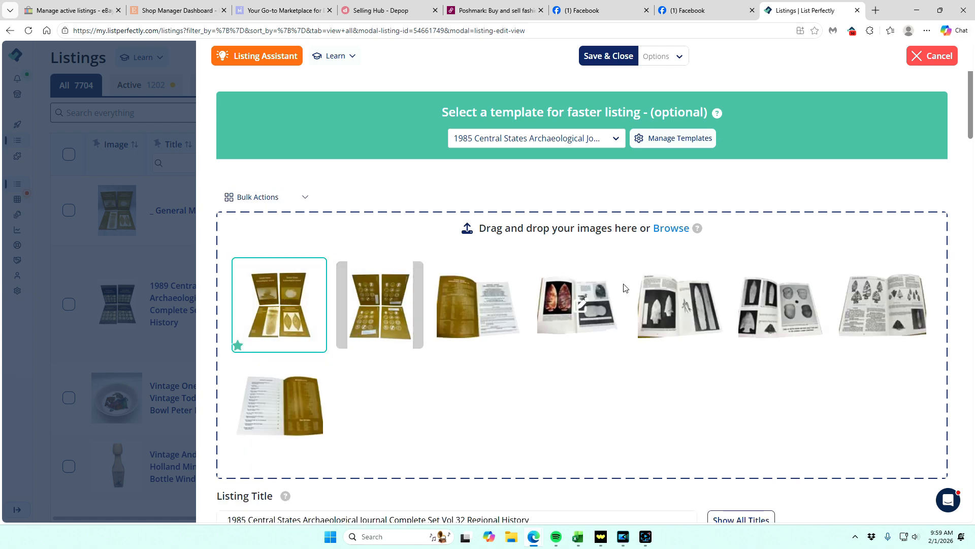
Change the year in the listing title to 1993 and the volume number to 40
mouse_move(300, 393)
scroll(304, 381, "down", 4)
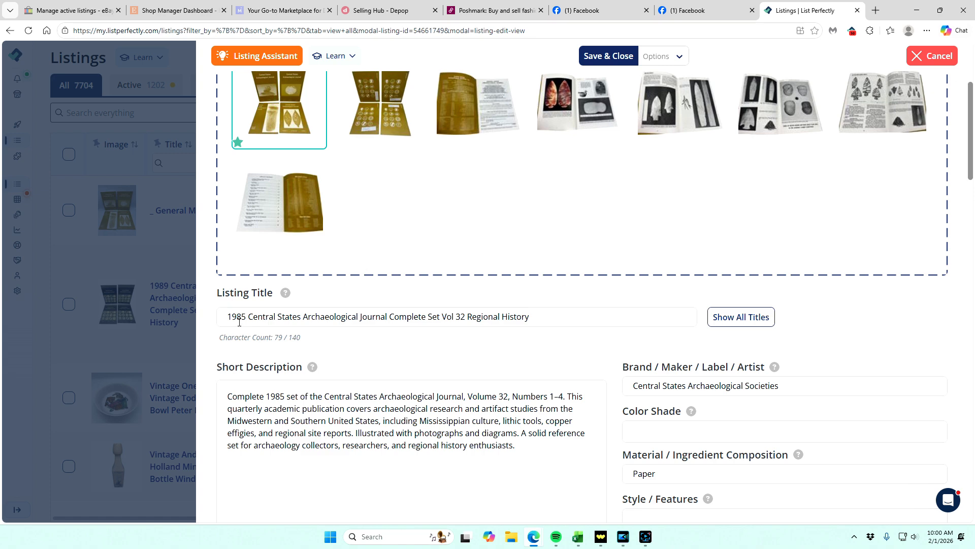
left_click(239, 322)
key("Delete")
key("Delete")
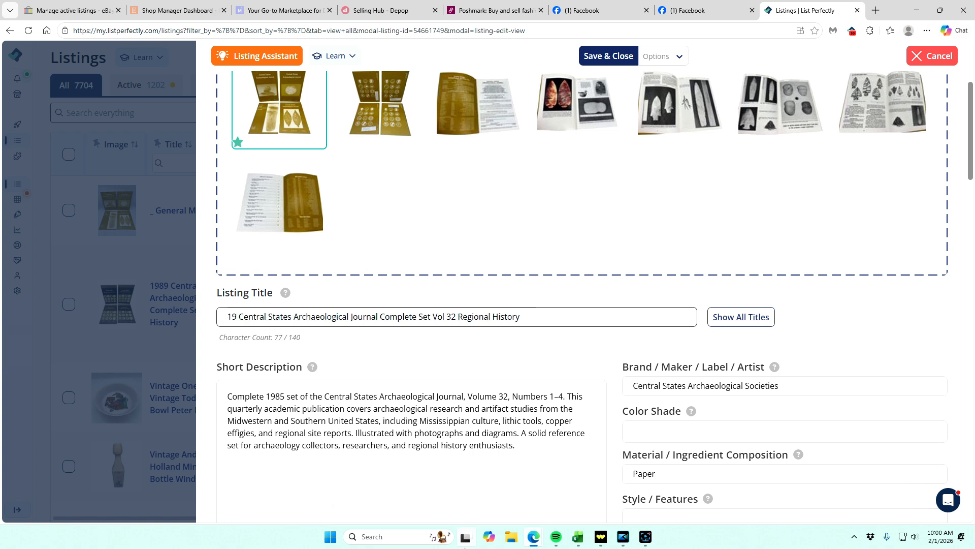
type("93")
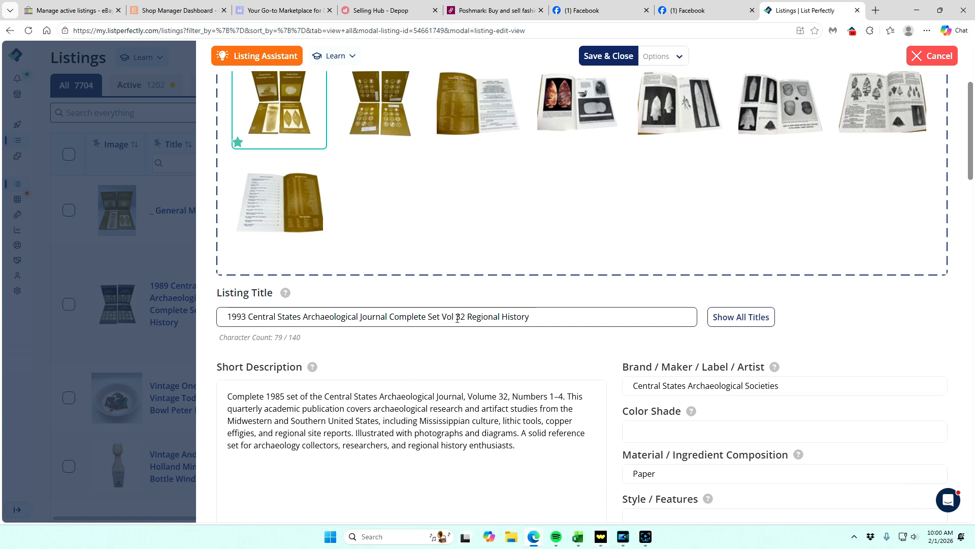
key("BackSpace")
key("Delete")
type("40")
Change the year in the short description to 1993 and the volume number to 40
left_click(278, 396)
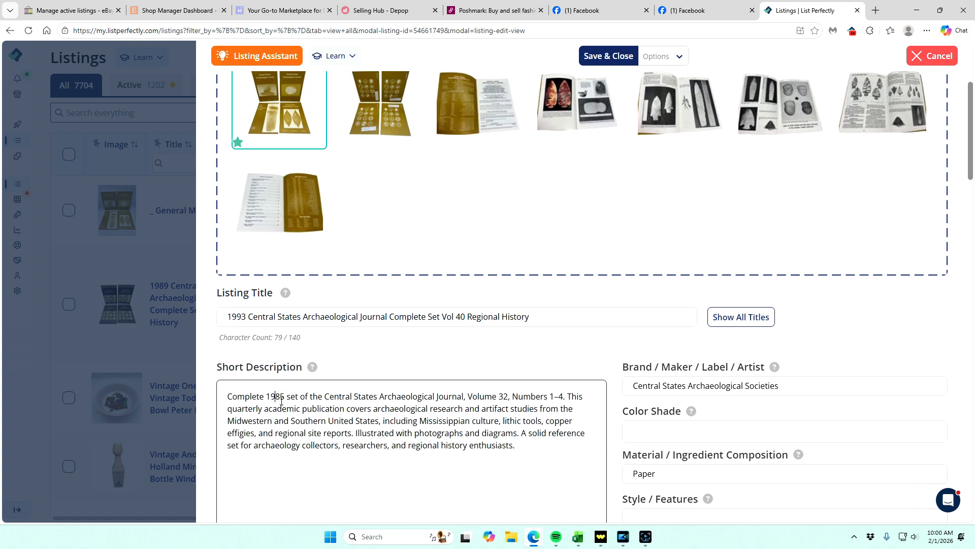
key("BackSpace")
key("BackSpace")
type("93")
key("BackSpace")
key("BackSpace")
mouse_move(559, 547)
type("40")
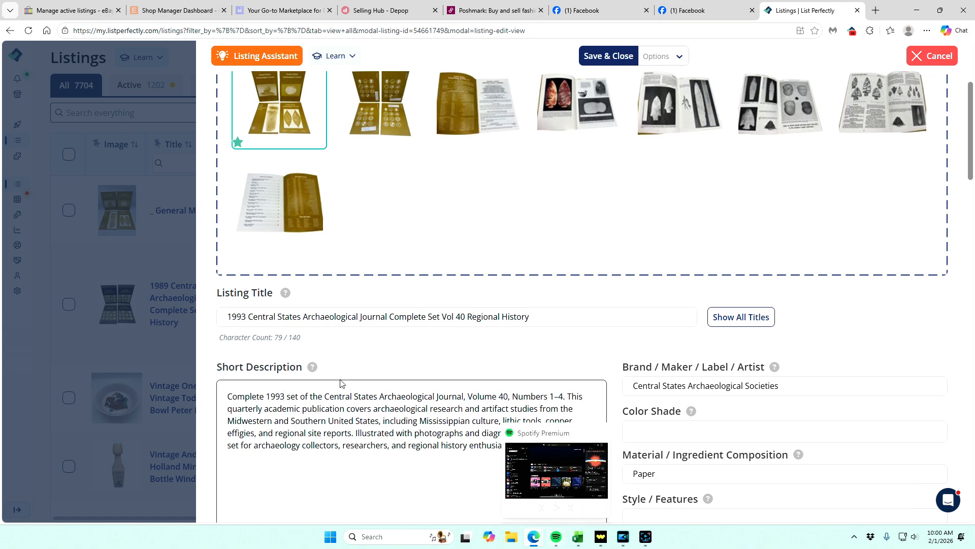
Set the listing's condition to None
scroll(646, 249, "down", 3)
scroll(737, 224, "down", 1)
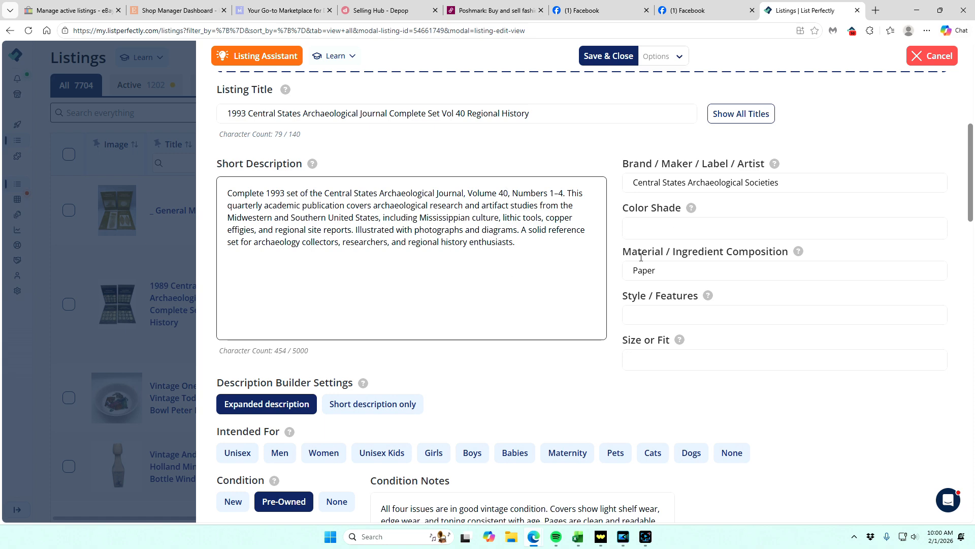
scroll(438, 297, "down", 4)
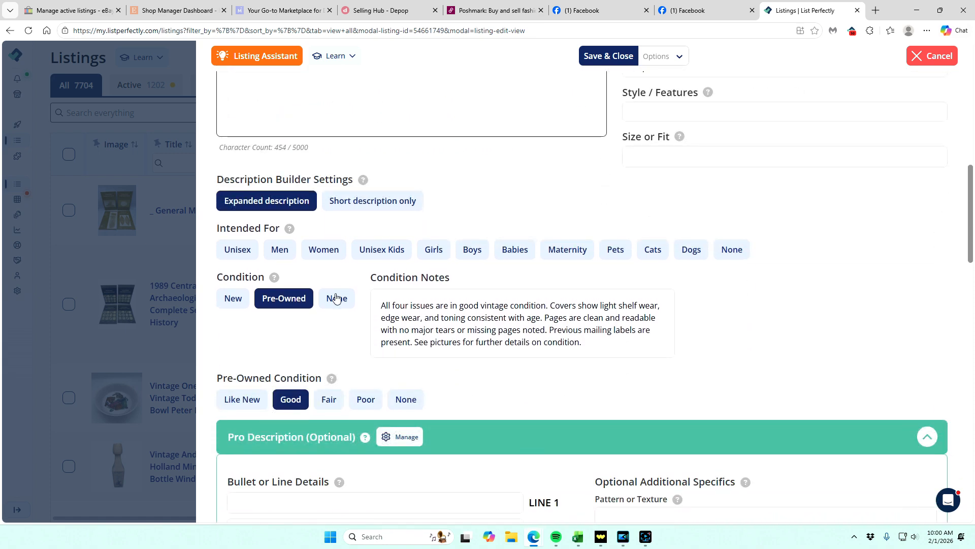
left_click(336, 298)
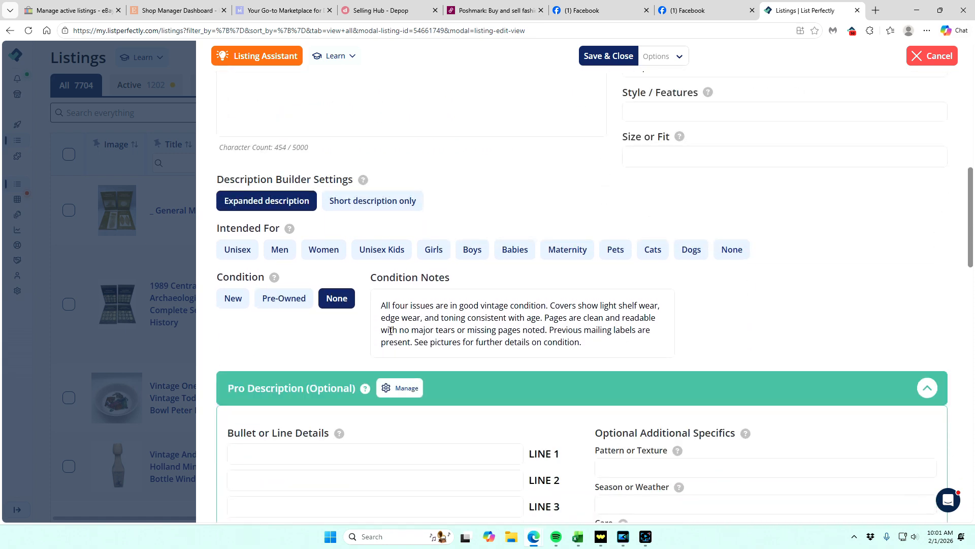
Replace the archaeology 1985 keyword with archaeology 1993
scroll(390, 331, "down", 1)
scroll(506, 252, "down", 14)
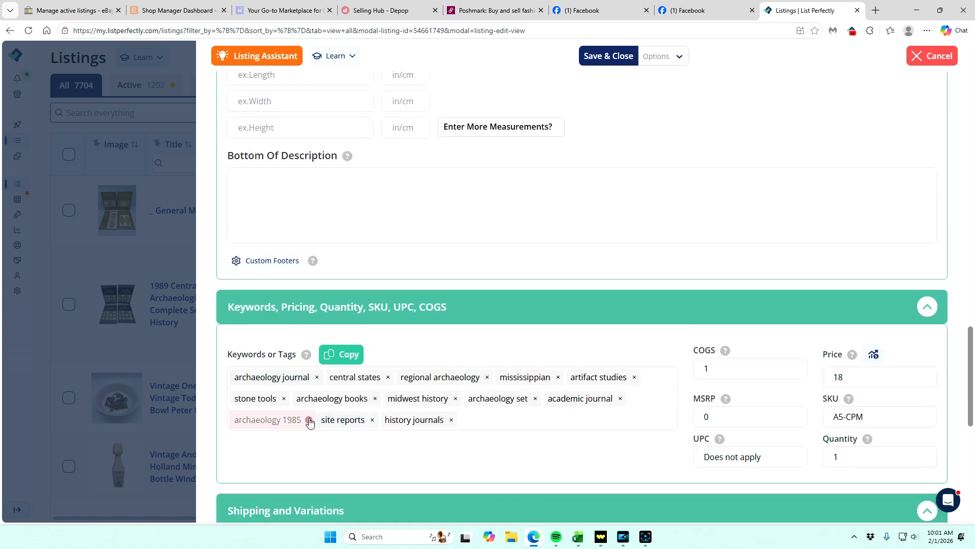
left_click(310, 420)
left_click(425, 421)
type("arche")
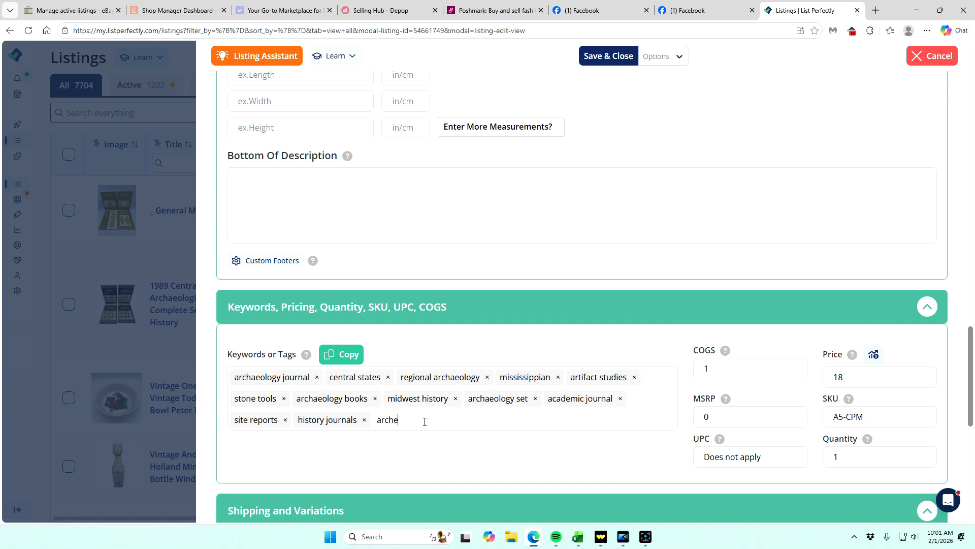
type("oeology 1993")
key("Return")
Check the listing's shipping and pricing details, and save and close it
scroll(513, 351, "down", 2)
scroll(513, 351, "down", 4)
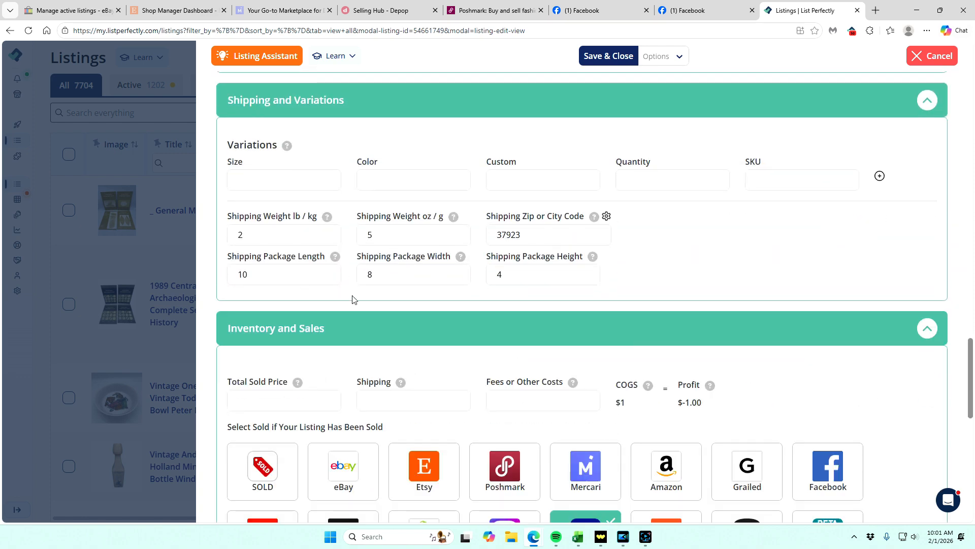
scroll(381, 304, "up", 3)
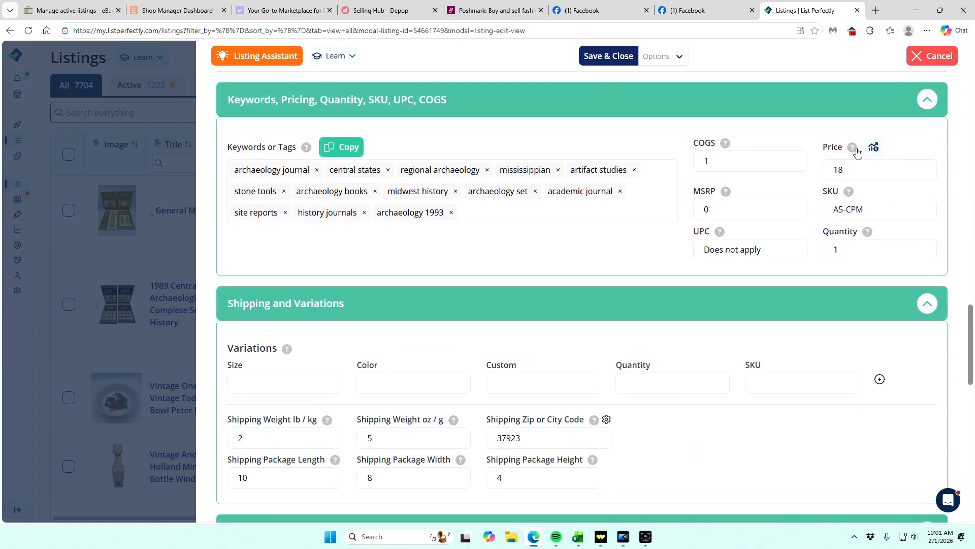
left_click(602, 57)
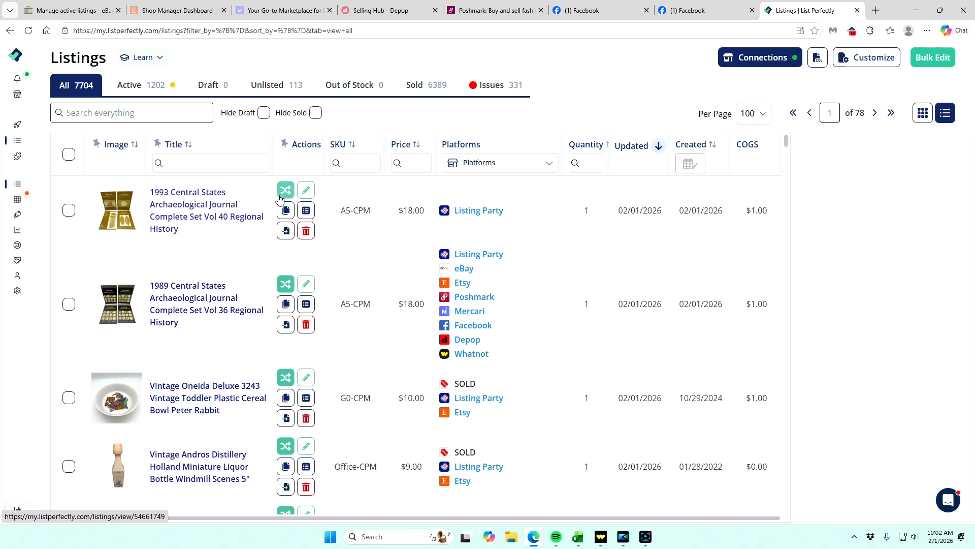
Crosslist the 1993 journal listing by copying it to Depop, eBay, Etsy, Facebook, Mercari, Poshmark and Whatnot
left_click(213, 212)
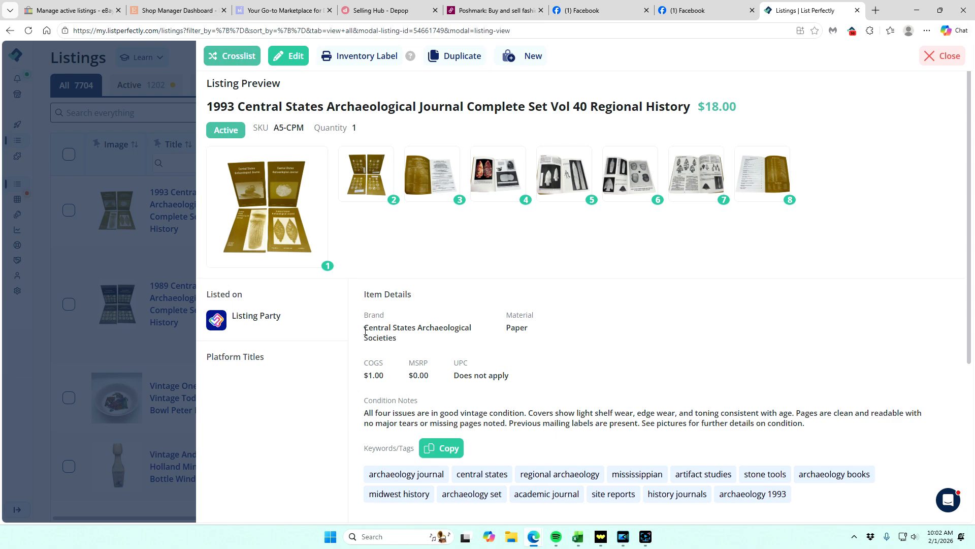
left_click(239, 58)
left_click(355, 240)
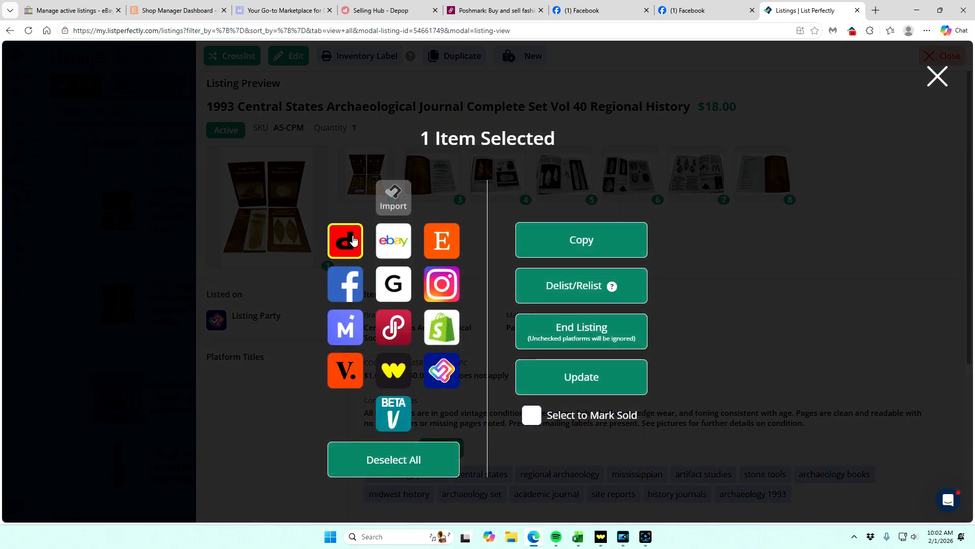
left_click(390, 244)
left_click(441, 242)
left_click(356, 297)
left_click(341, 332)
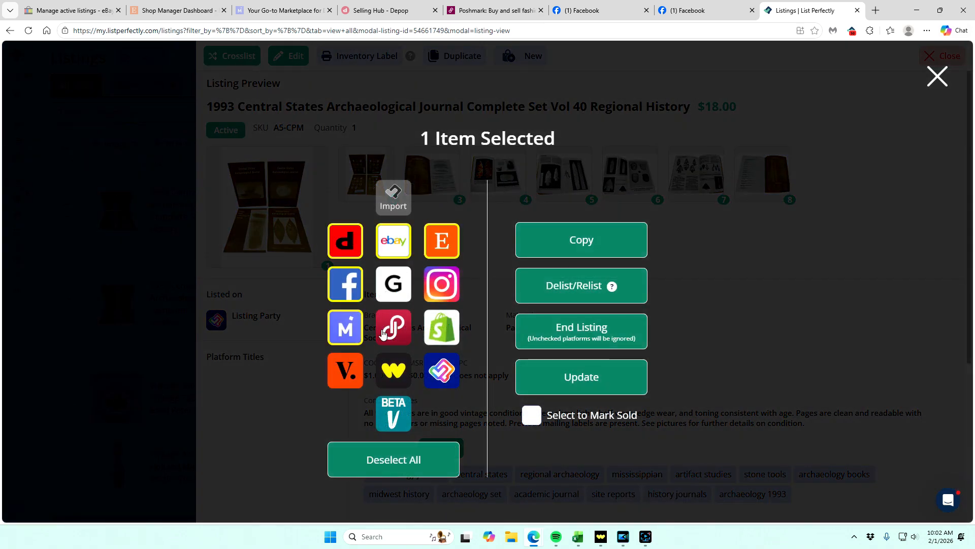
left_click(387, 333)
left_click(392, 376)
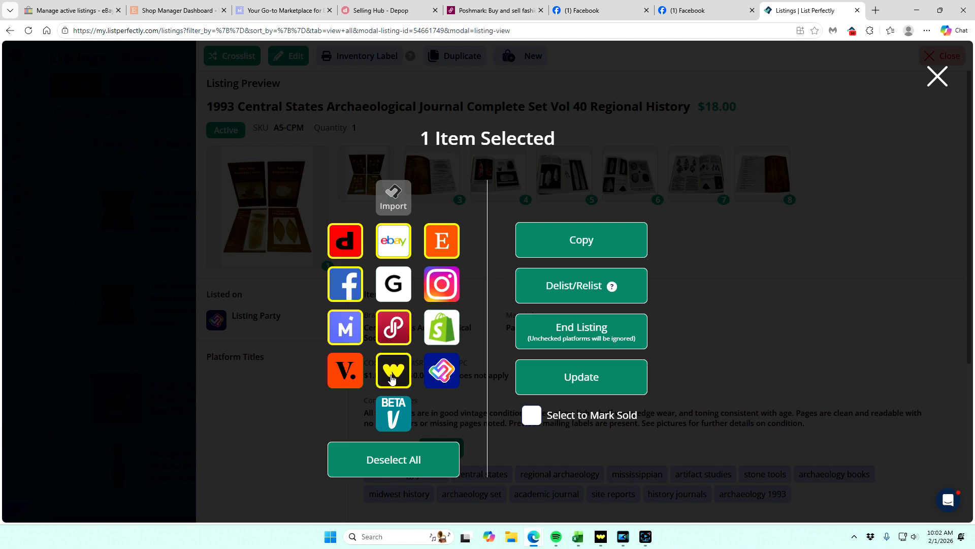
left_click(582, 239)
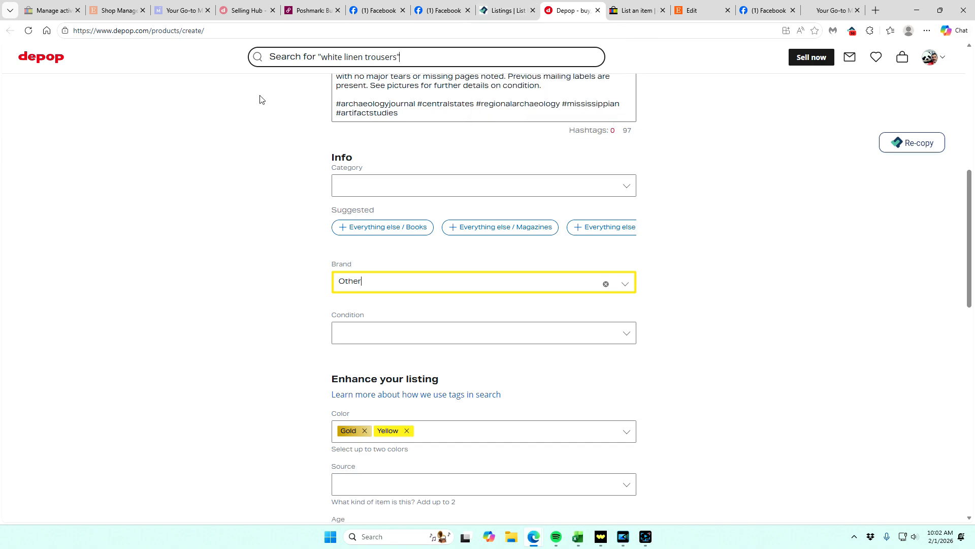
Set the category of the Depop listing to the suggested Everything else / Magazines
scroll(368, 207, "up", 3)
scroll(368, 207, "up", 2)
scroll(354, 244, "down", 3)
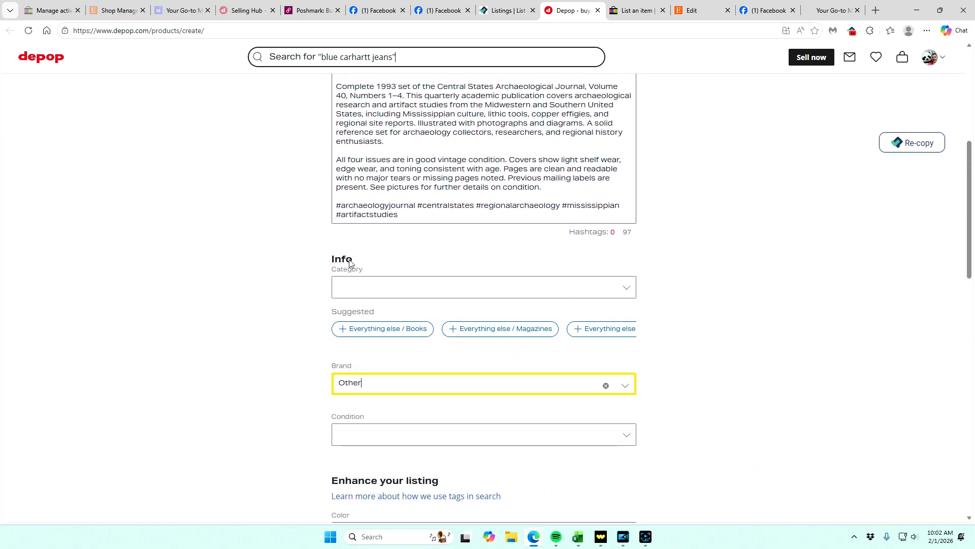
left_click(510, 331)
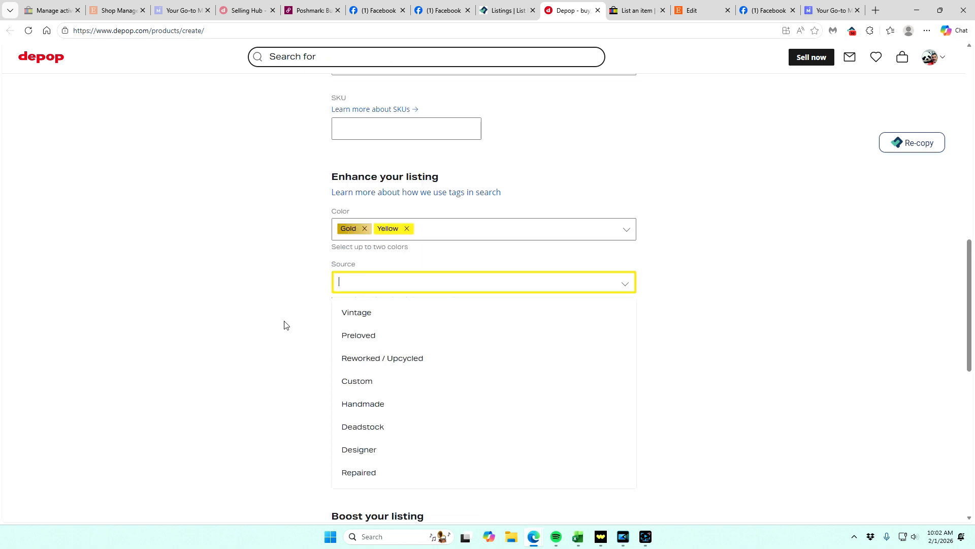
Set the Depop item's source to Vintage and Preloved and its condition to Used - Good
left_click(389, 312)
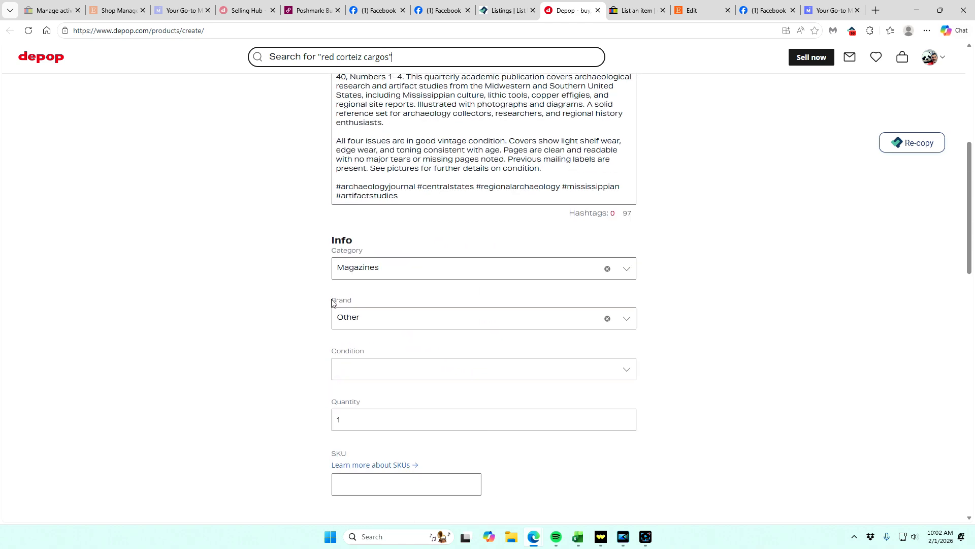
left_click(363, 178)
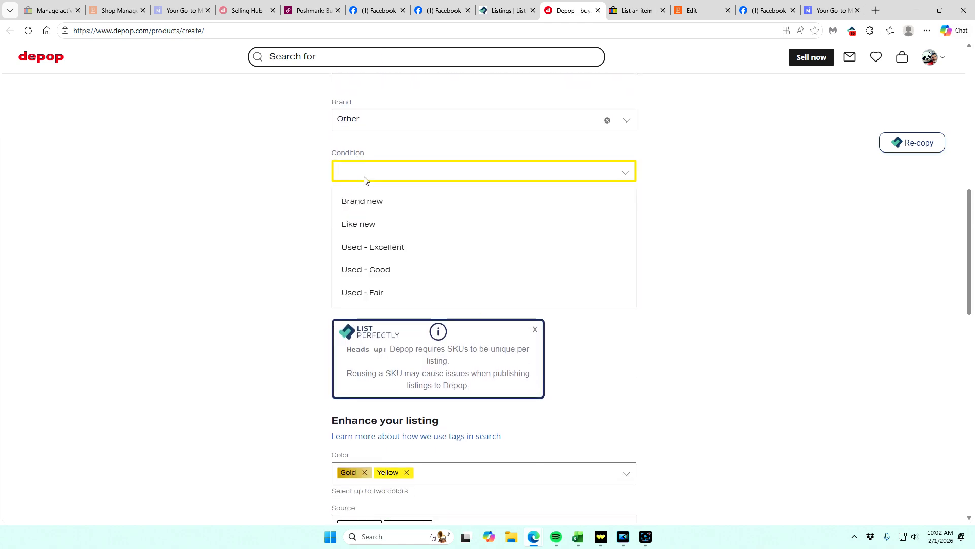
left_click(367, 276)
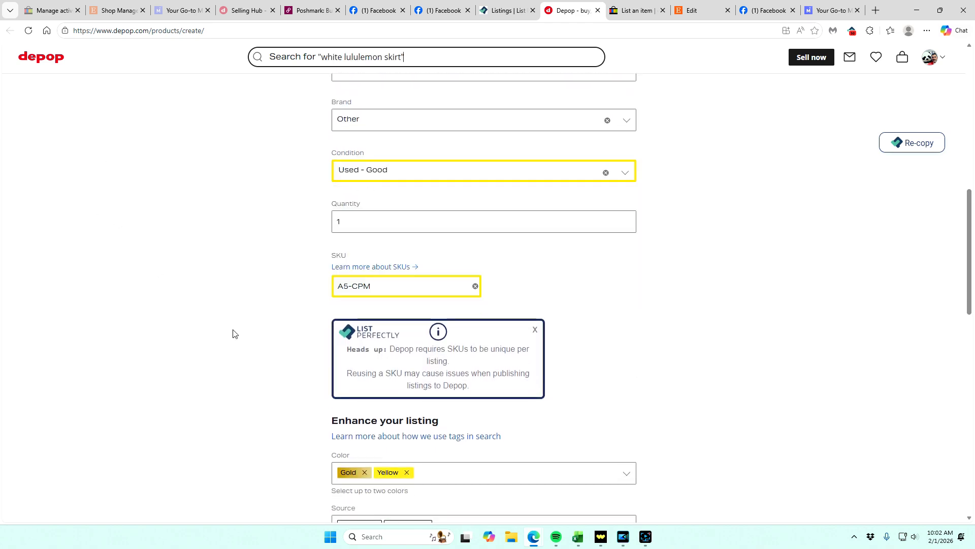
Leave only Gold as the Depop item's color and set its age to 90s
scroll(236, 331, "up", 1)
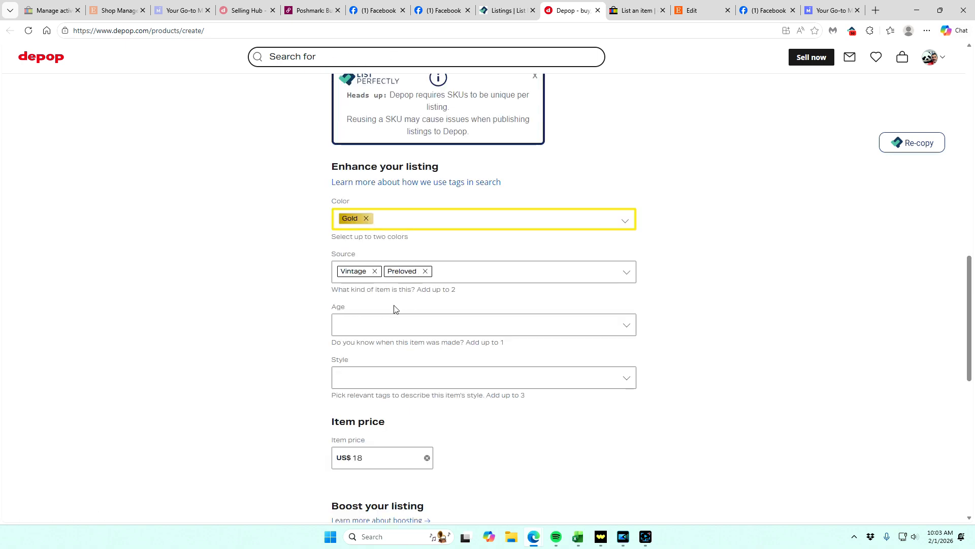
left_click(369, 327)
left_click(361, 403)
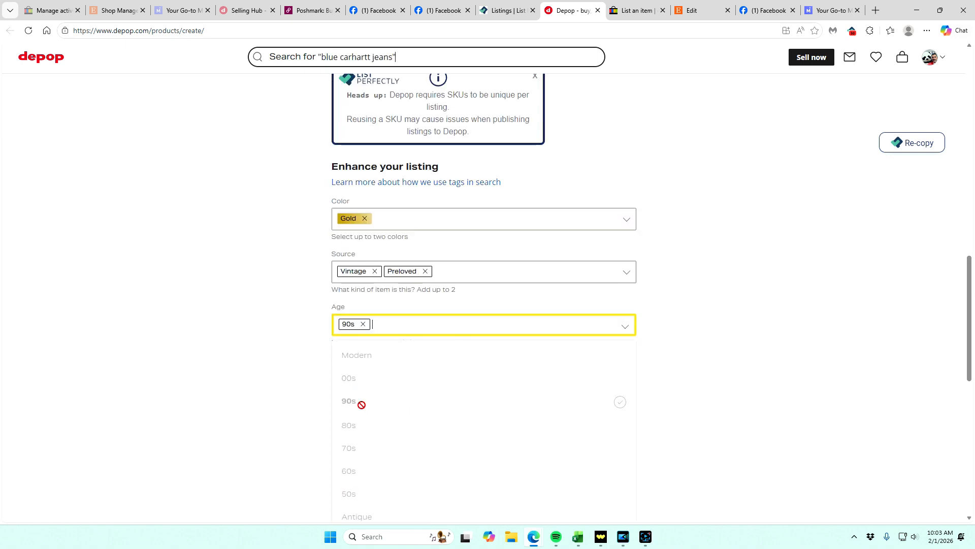
left_click(188, 364)
Set the Depop item price to US$ 26
scroll(188, 365, "down", 2)
double_click(359, 306)
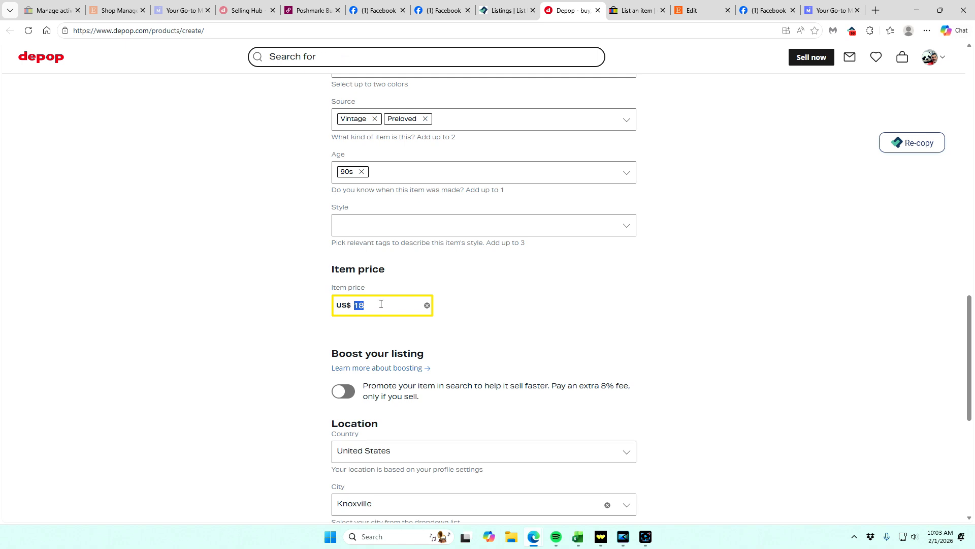
type("26")
left_click(223, 311)
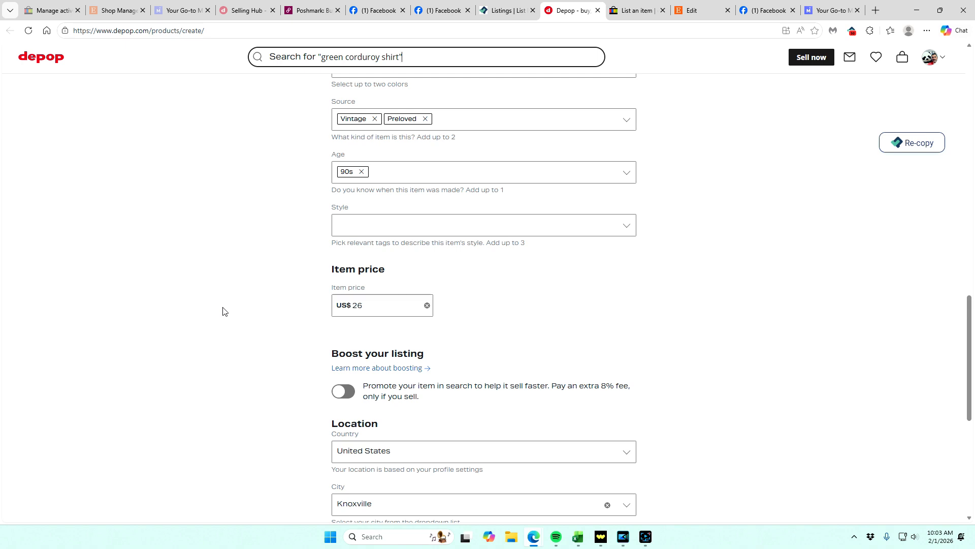
Post the Depop listing with its existing location and shipping settings
scroll(325, 406, "down", 7)
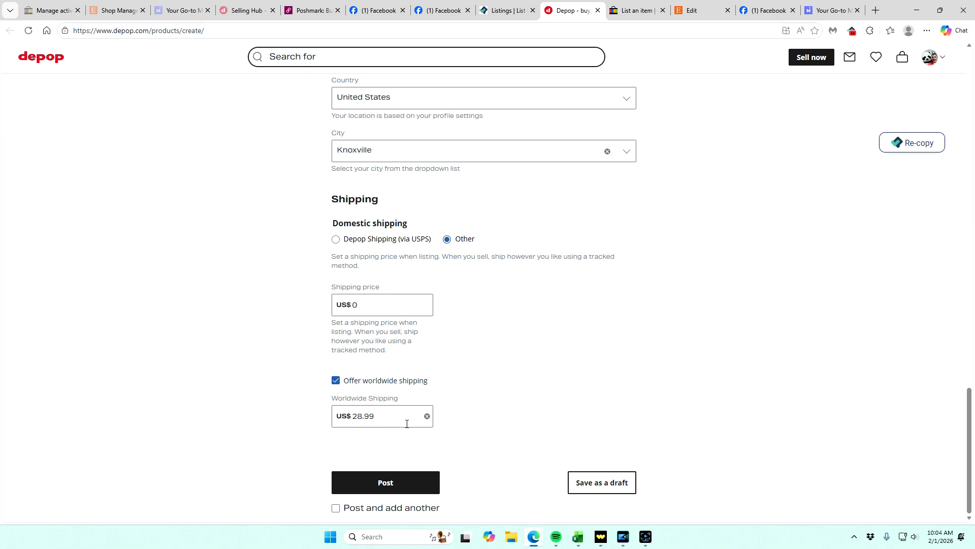
left_click(382, 483)
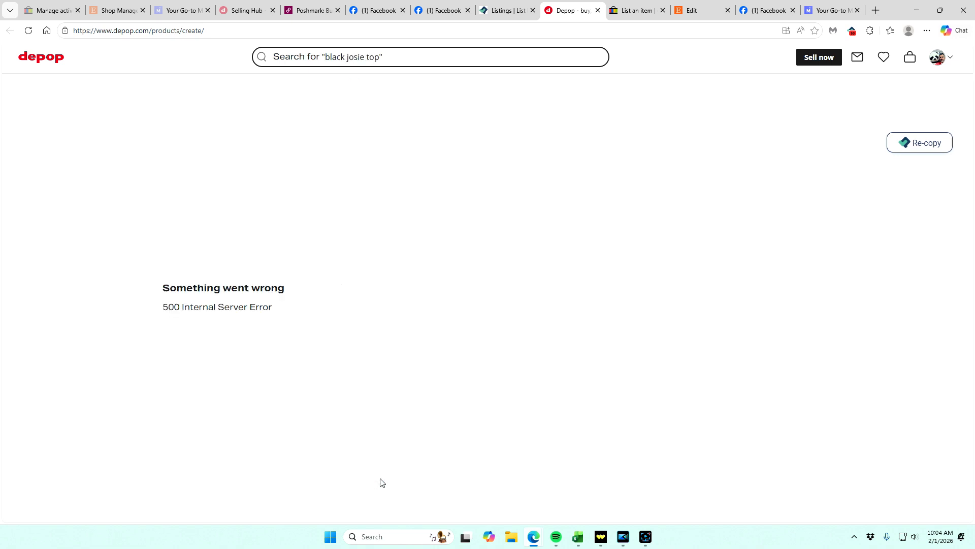
Switch to the eBay listing and set its topic to Archaeology
left_click(631, 11)
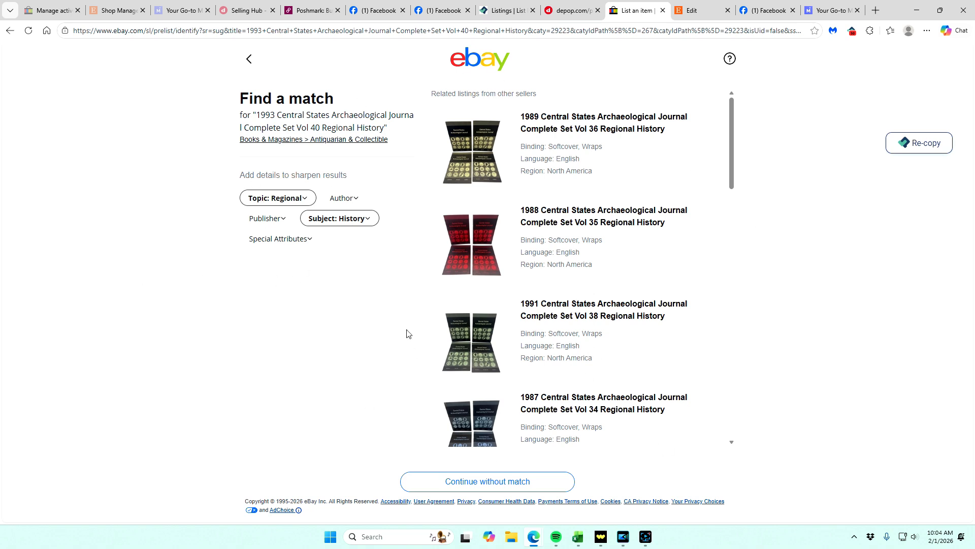
left_click(272, 202)
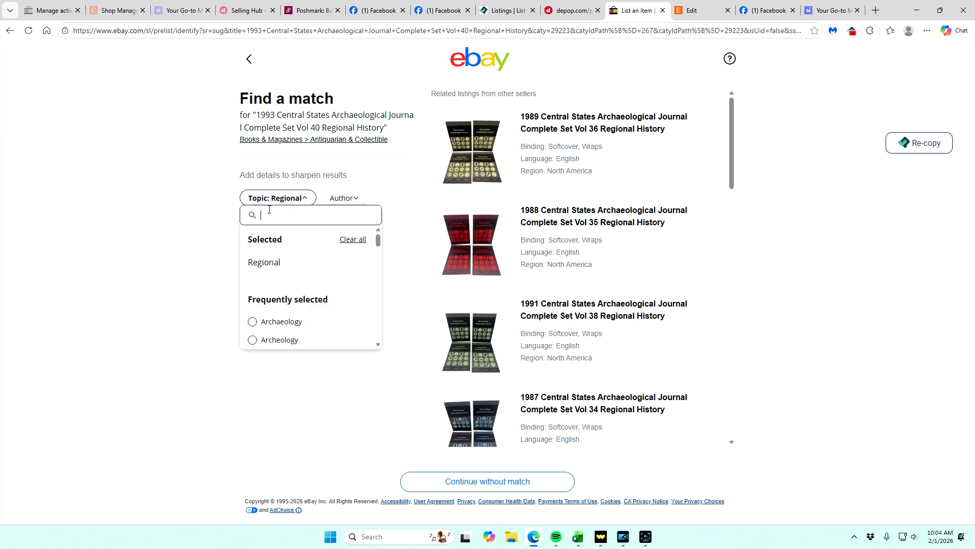
left_click(253, 322)
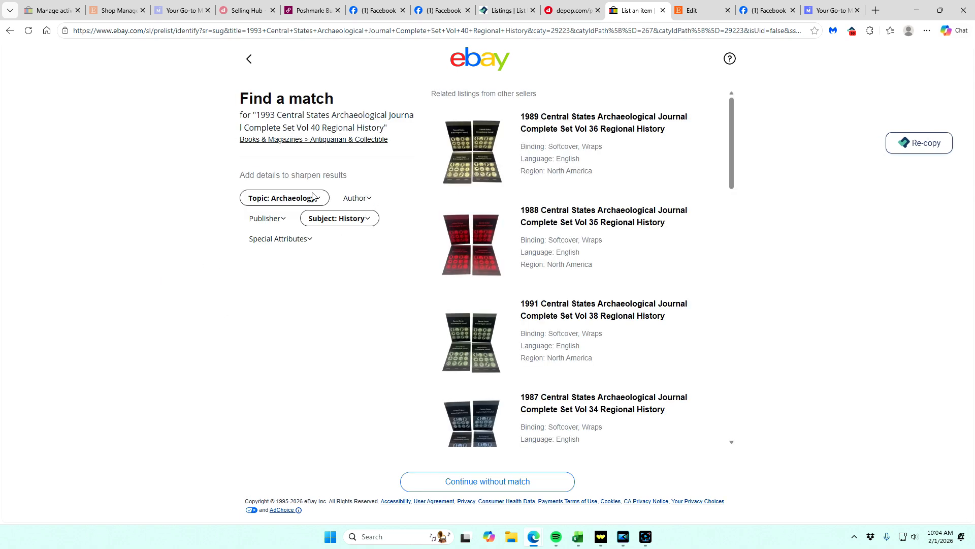
Copy the brand Central States Archaeological Societies from the List Perfectly listing and set it as the eBay publisher
left_click(265, 219)
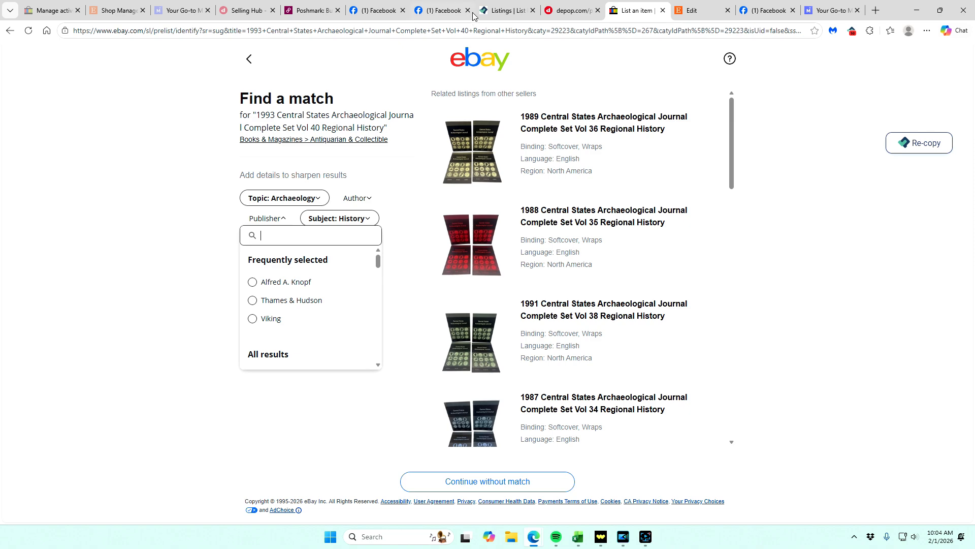
left_click(508, 11)
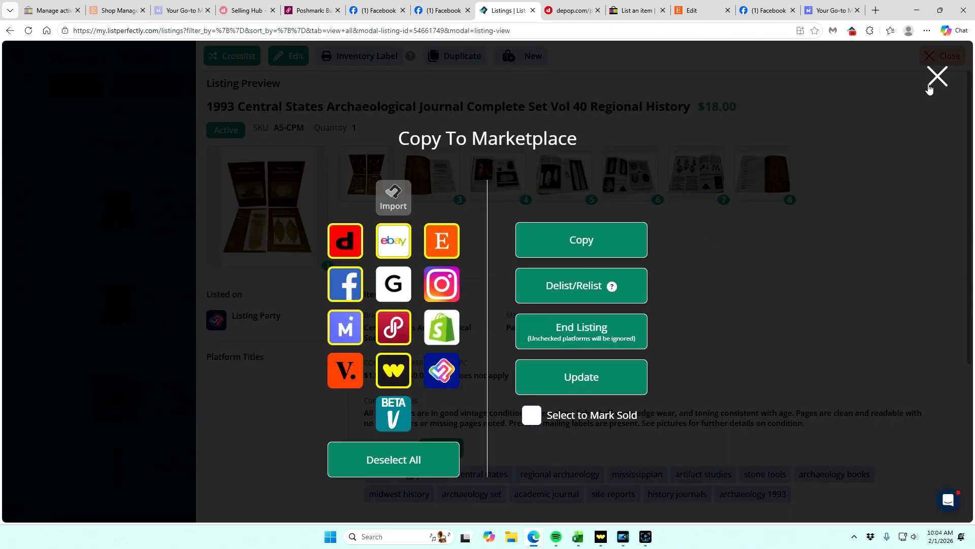
left_click(938, 77)
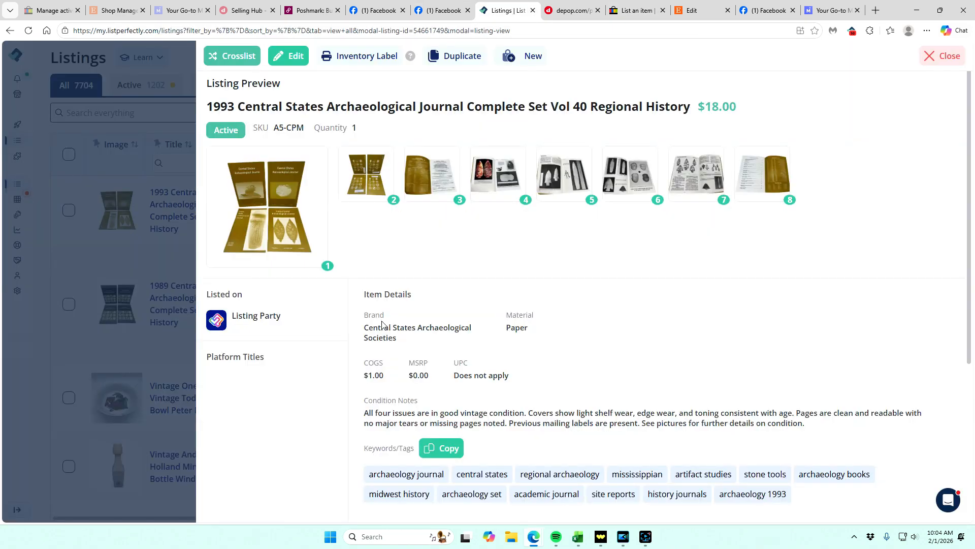
triple_click(385, 340)
key("ctrl+c")
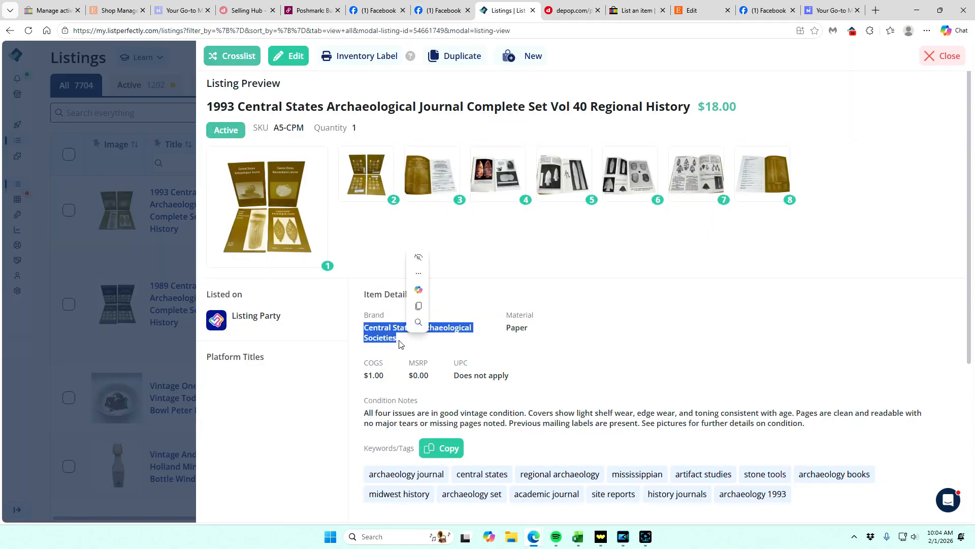
left_click(635, 11)
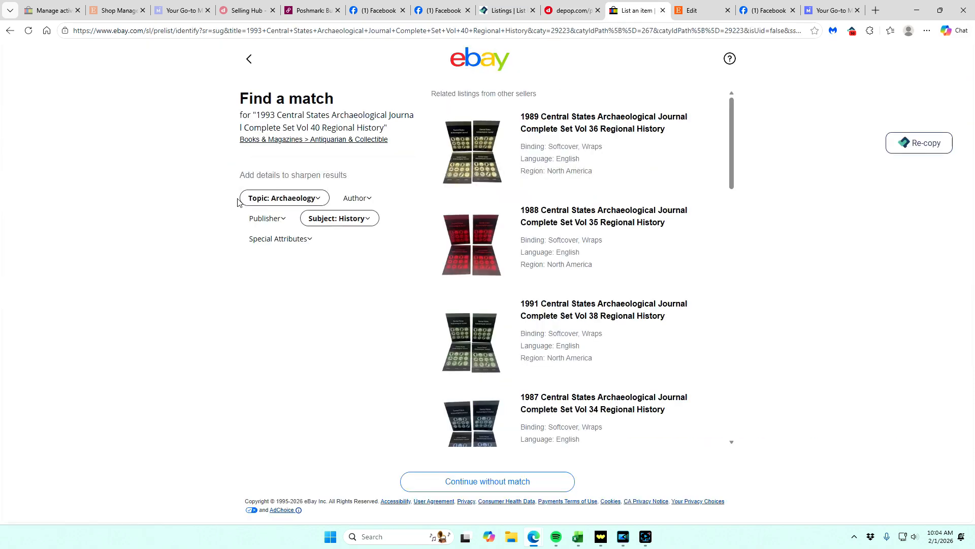
left_click(278, 219)
key("ctrl+v")
left_click(305, 283)
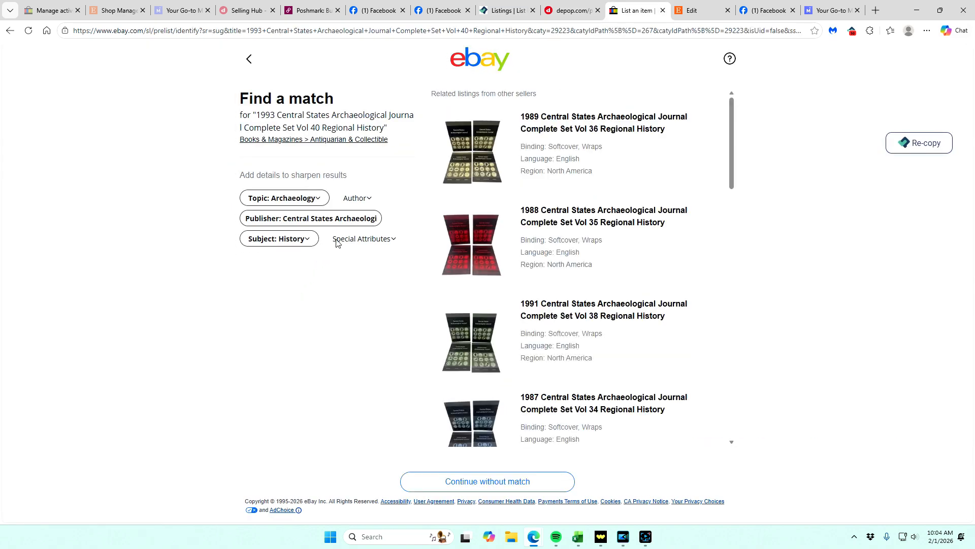
Add the Illustrated special attribute to the eBay item and continue without a match
left_click(346, 239)
left_click(336, 342)
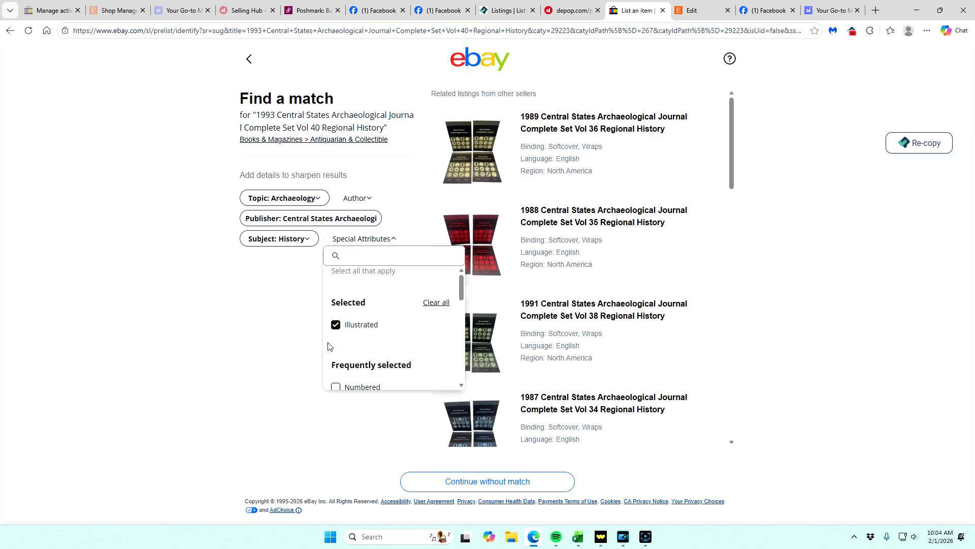
left_click(266, 336)
left_click(476, 486)
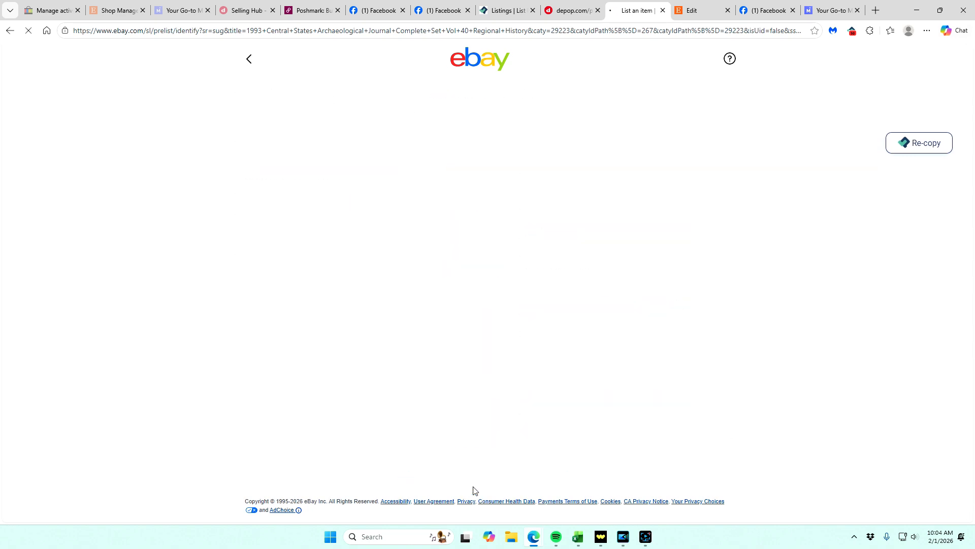
Switch to the new Etsy listing and set its category to Magazines
left_click(679, 14)
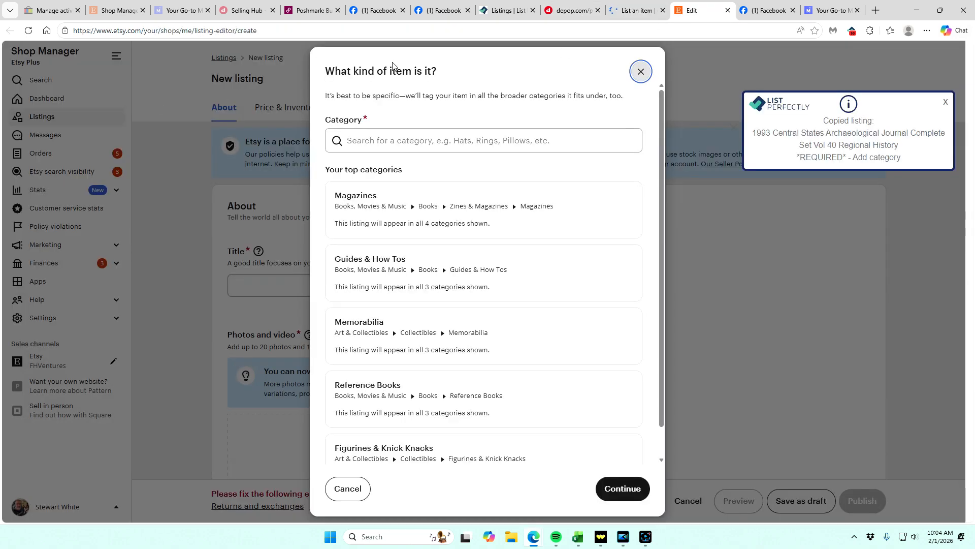
left_click(363, 202)
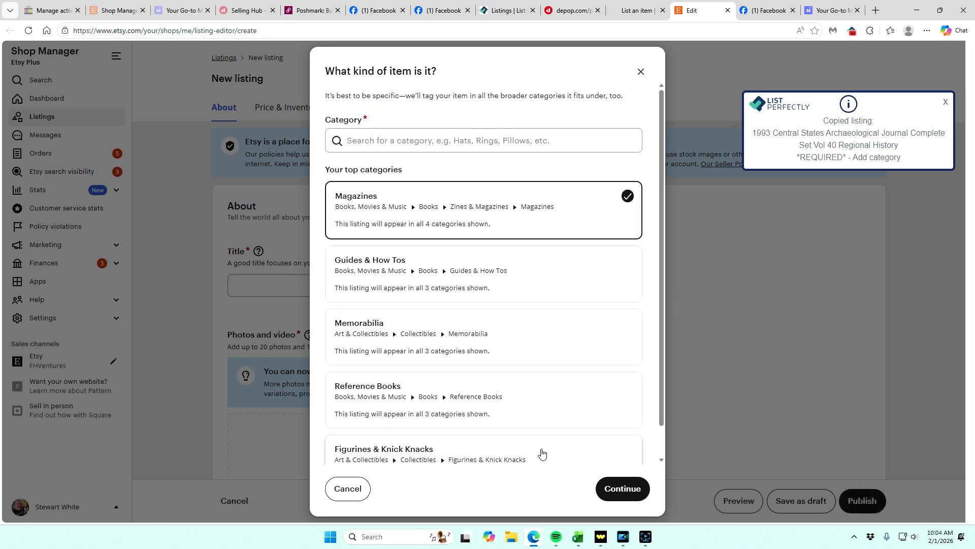
left_click(617, 490)
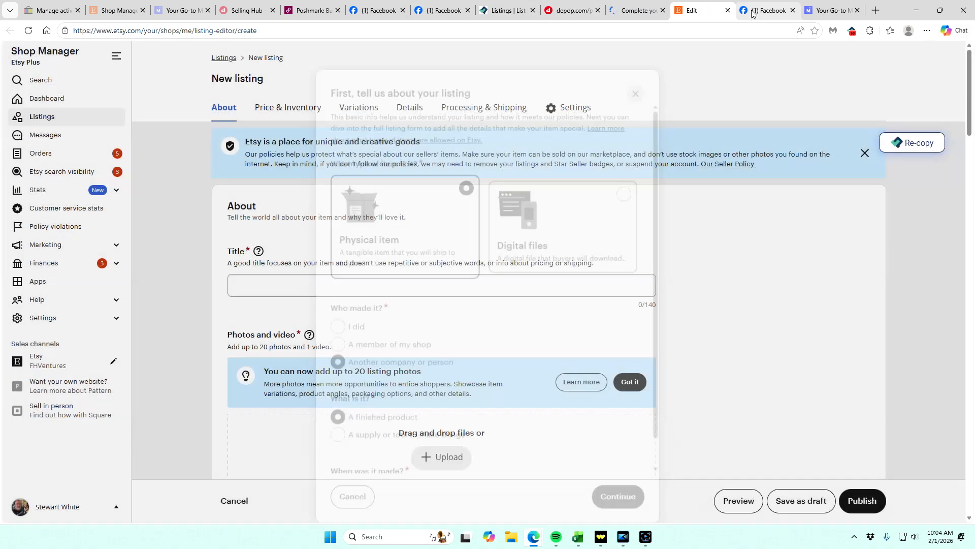
Switch to the Facebook Marketplace listing and set its price to $26
left_click(770, 10)
left_click_drag(44, 126, 1, 125)
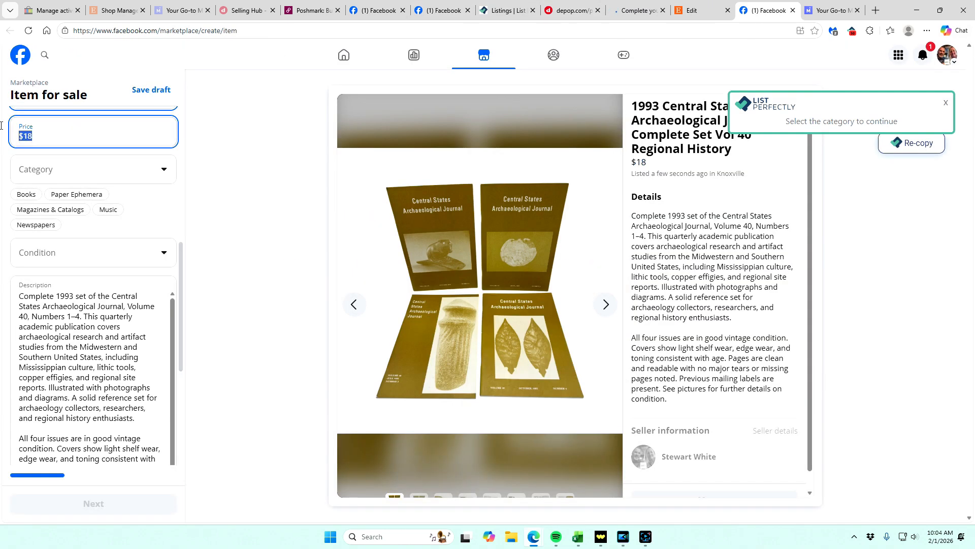
type("26")
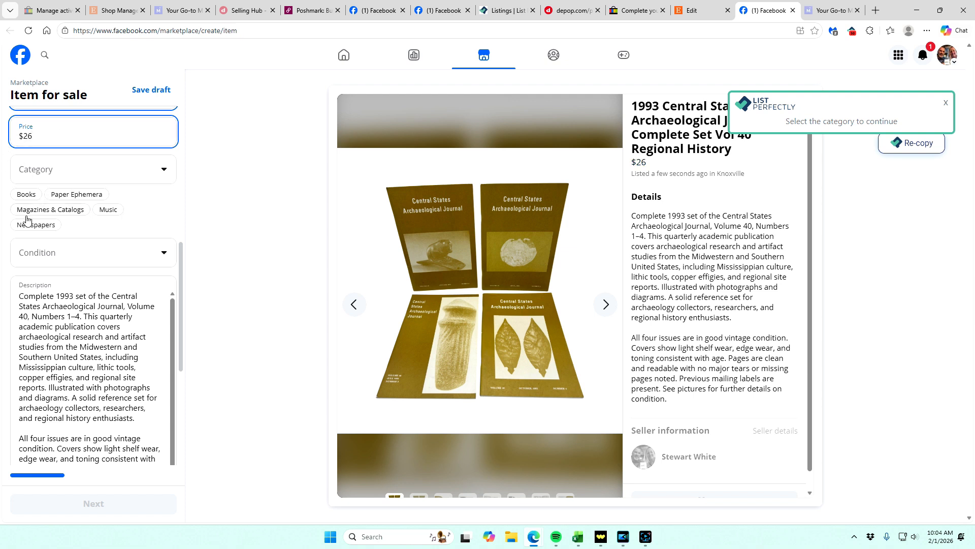
Set the Facebook item's condition to Used - Good and its category to Paper Ephemera
left_click(38, 254)
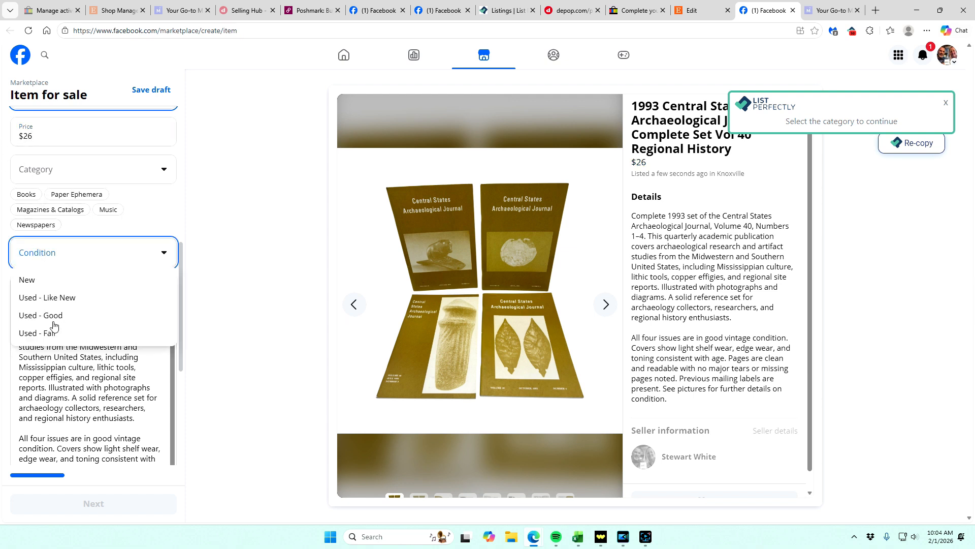
left_click(51, 316)
left_click(76, 195)
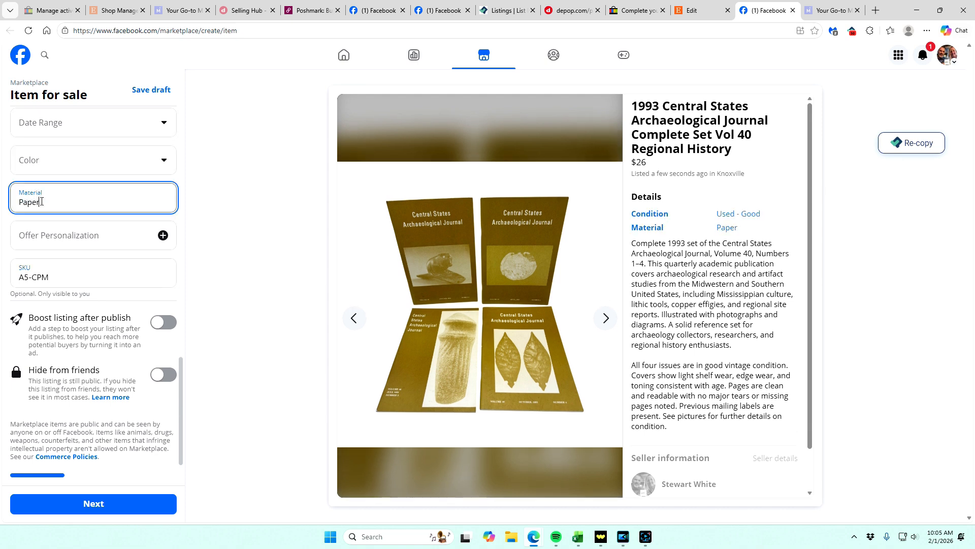
Set the Facebook item's date range to 1990-1999 and continue to the delivery settings
left_click(67, 124)
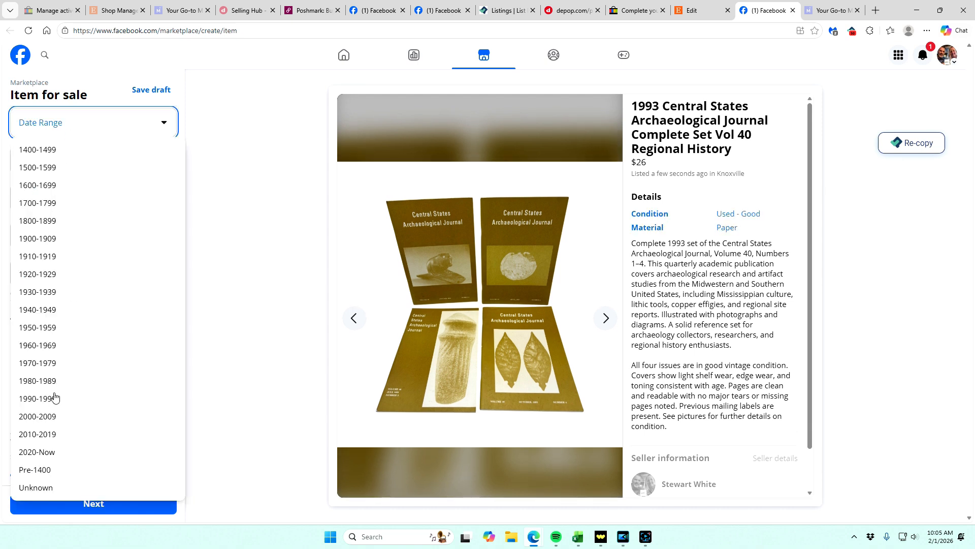
left_click(55, 399)
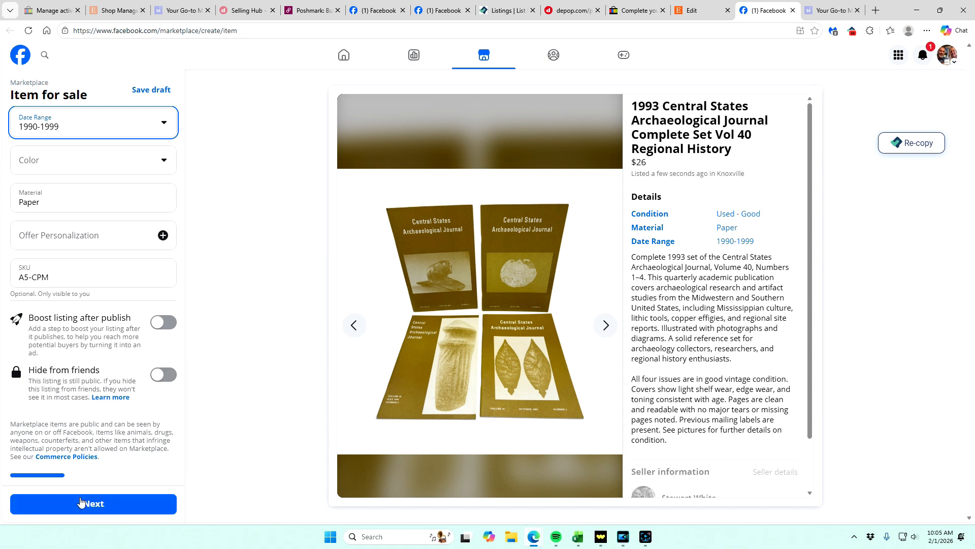
left_click(80, 503)
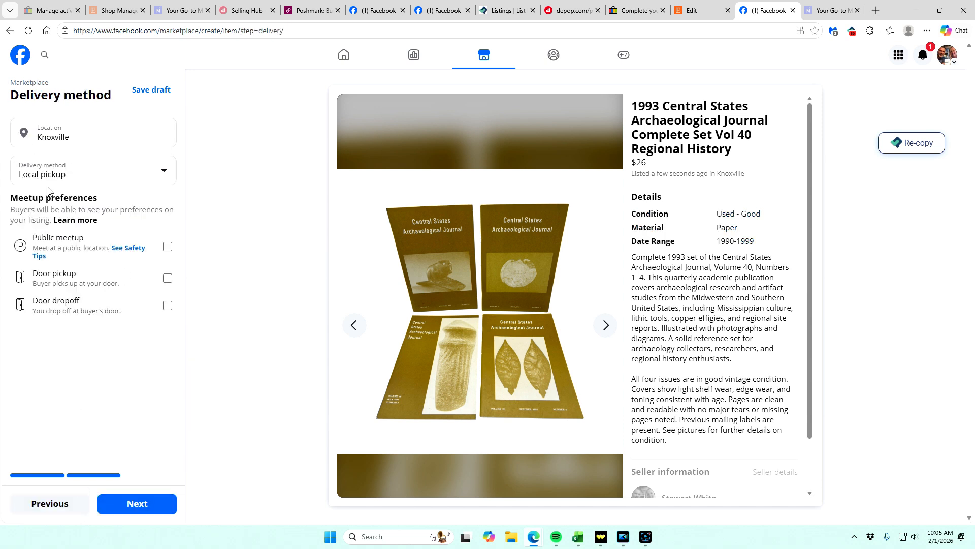
Set the Facebook listing's delivery method to Shipping & local pickup
left_click(74, 179)
left_click(171, 210)
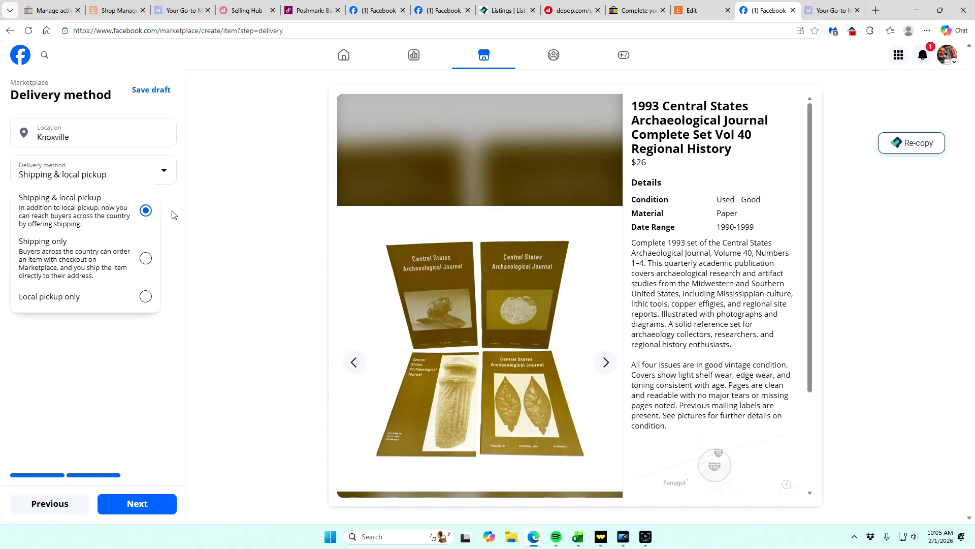
left_click(272, 214)
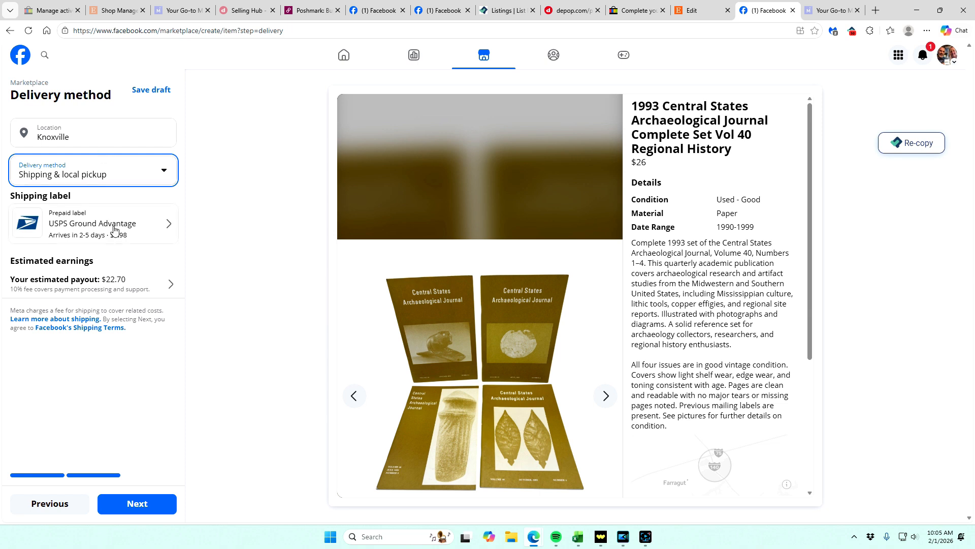
Change the Facebook shipping option to Use your own label with a $0 rate and free shipping for buyers
left_click(113, 230)
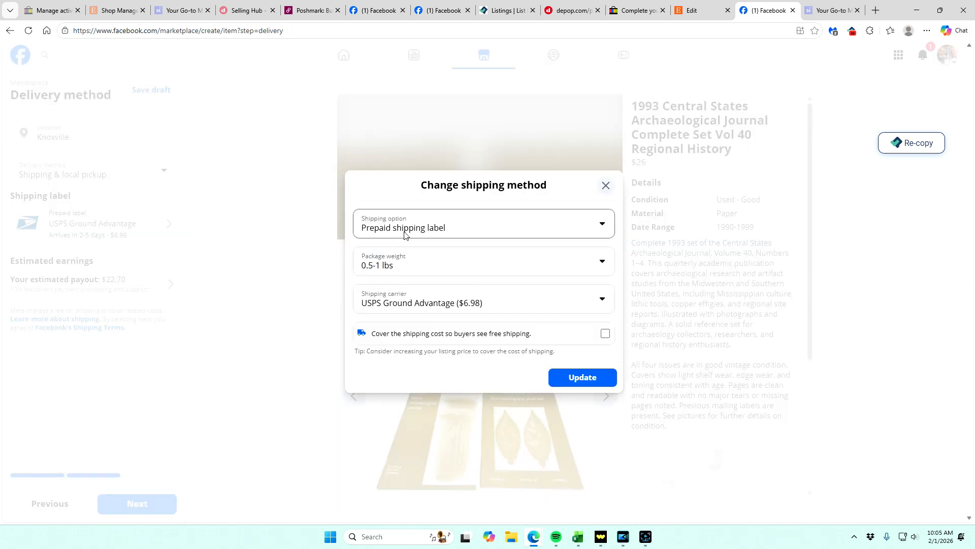
left_click(405, 234)
left_click(403, 293)
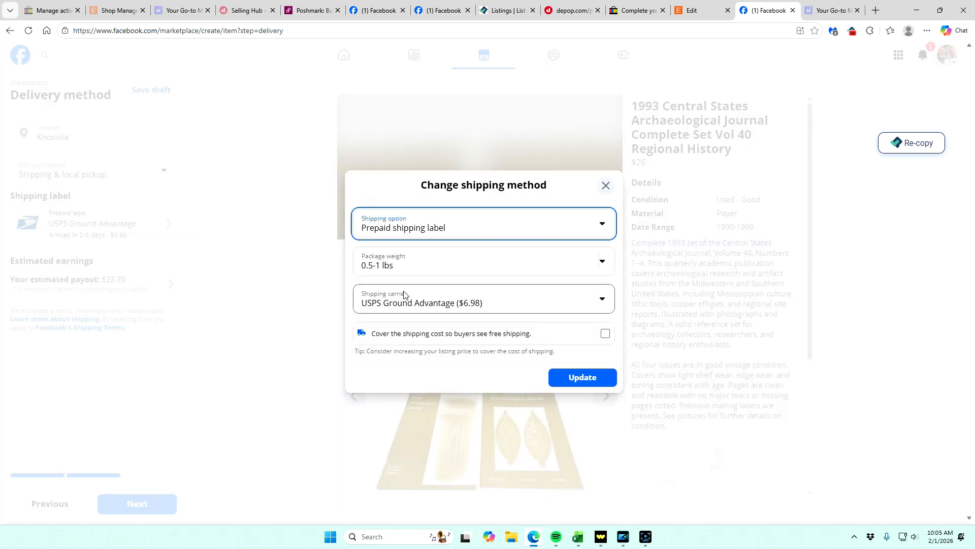
left_click(375, 281)
type("0")
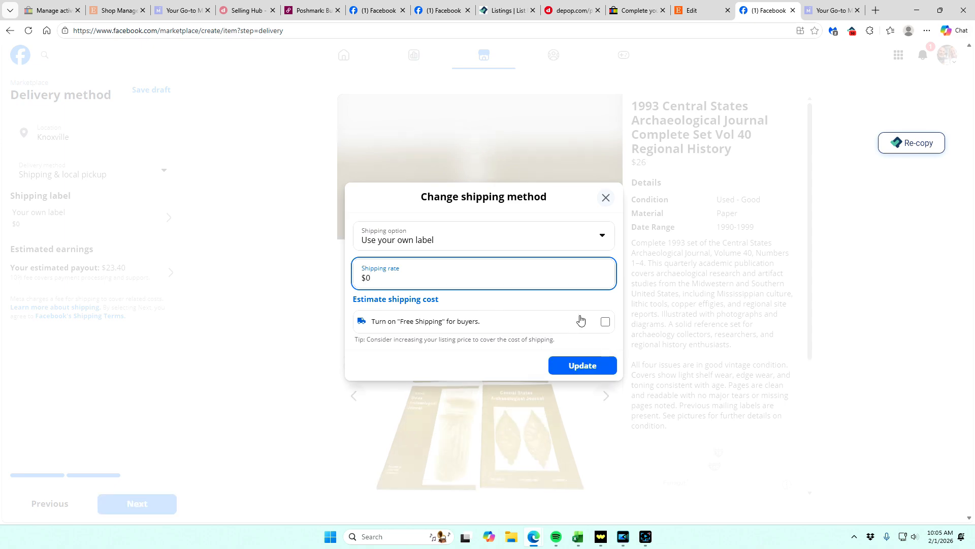
left_click(605, 321)
left_click(591, 367)
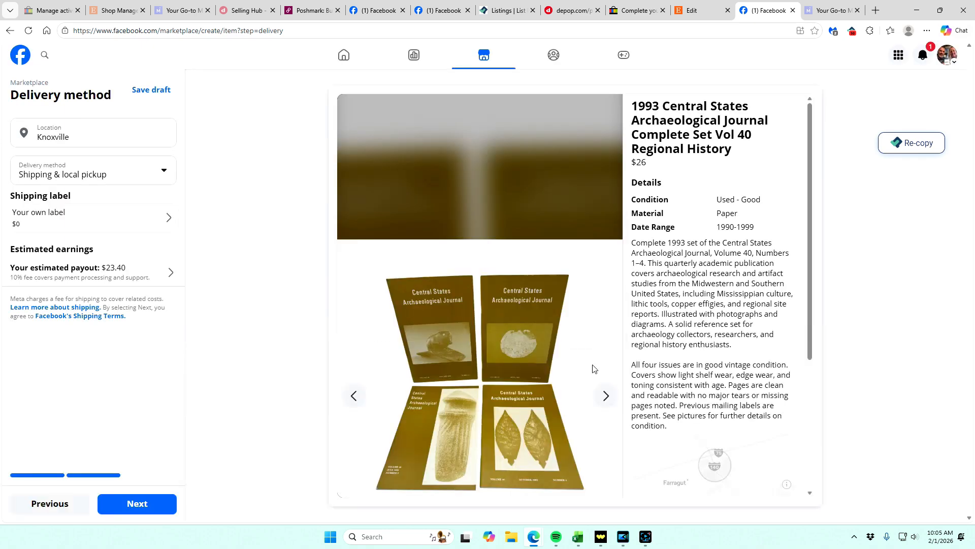
Publish the Facebook listing to Marketplace without adding any groups
left_click(159, 508)
left_click(144, 506)
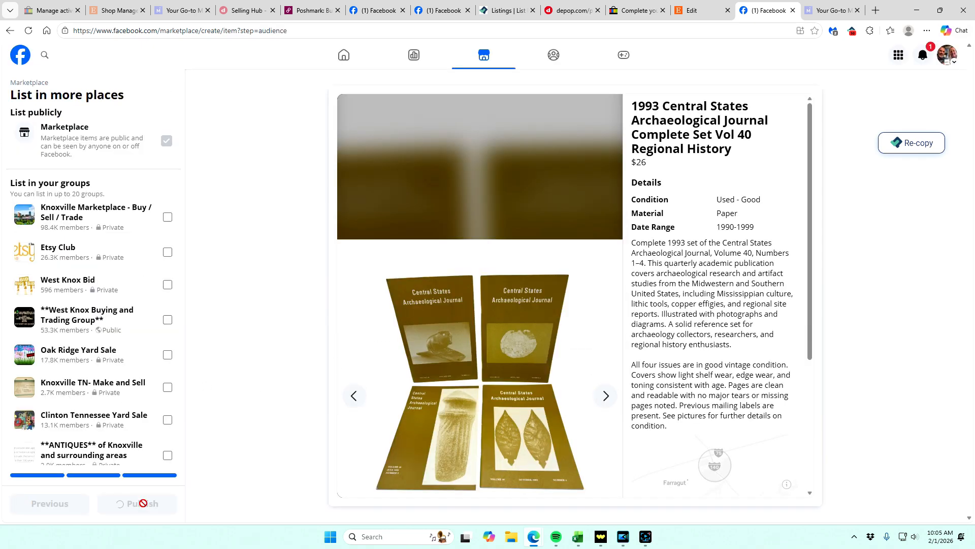
In the eBay draft, apply the suggested item specifics Softcover, Wraps binding, North America region, English language and Original
left_click(617, 10)
scroll(257, 299, "down", 7)
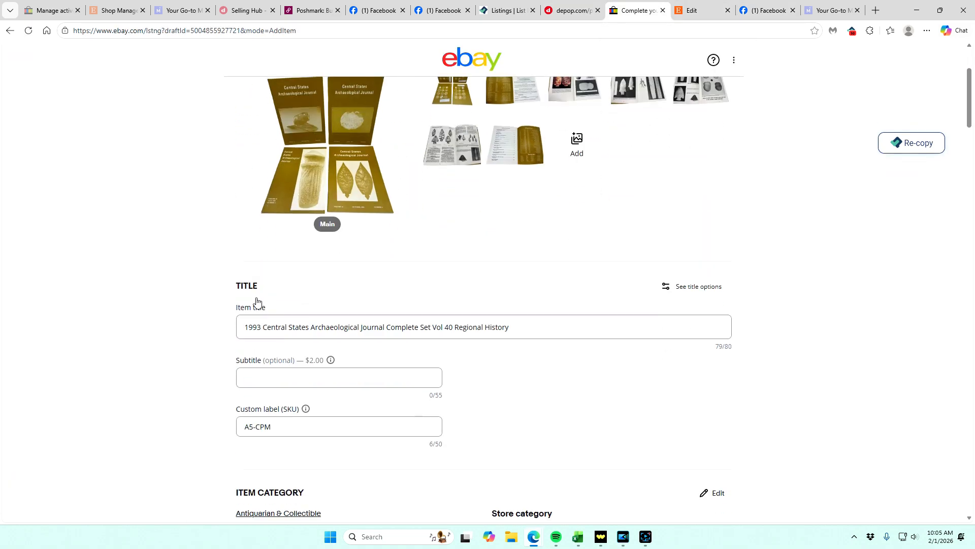
scroll(257, 299, "down", 3)
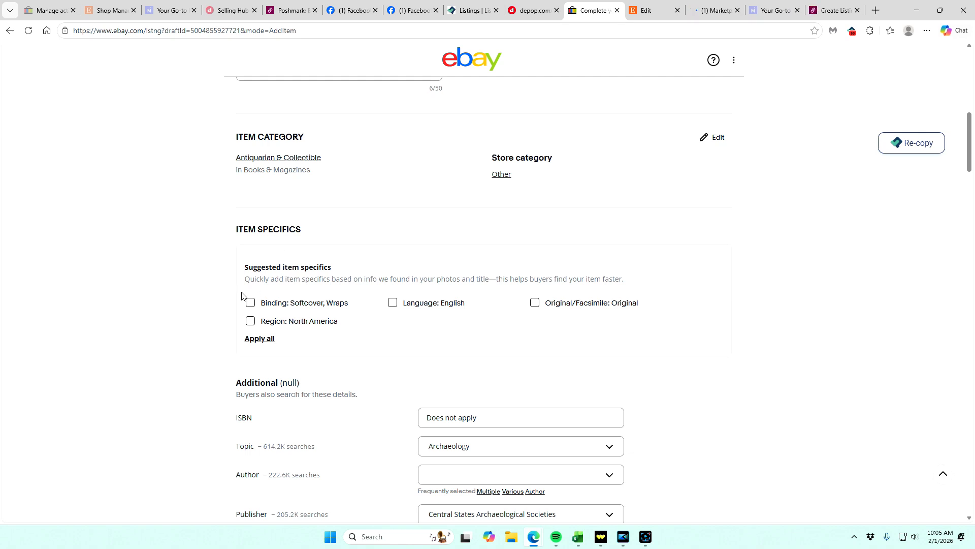
left_click(251, 302)
left_click(250, 323)
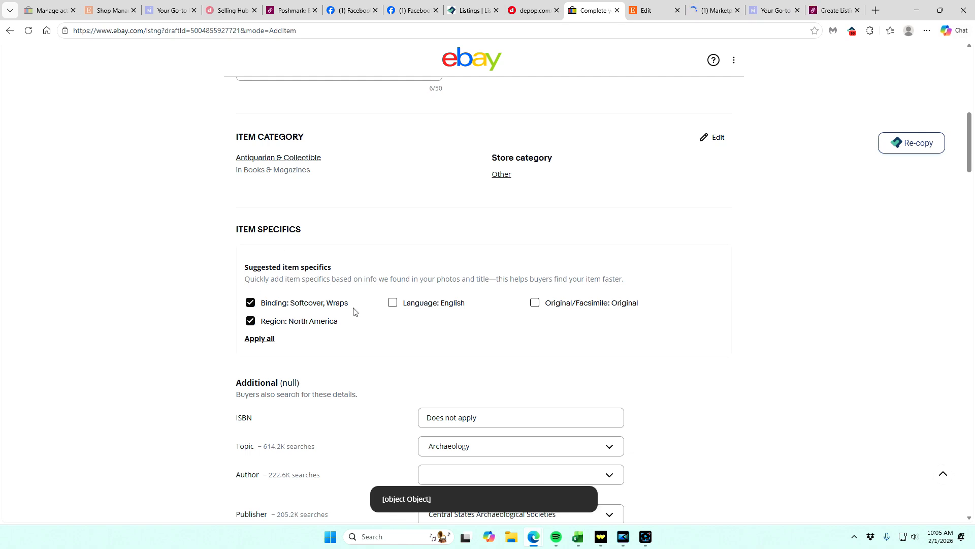
left_click(394, 303)
left_click(535, 304)
scroll(398, 289, "down", 4)
scroll(399, 289, "down", 6)
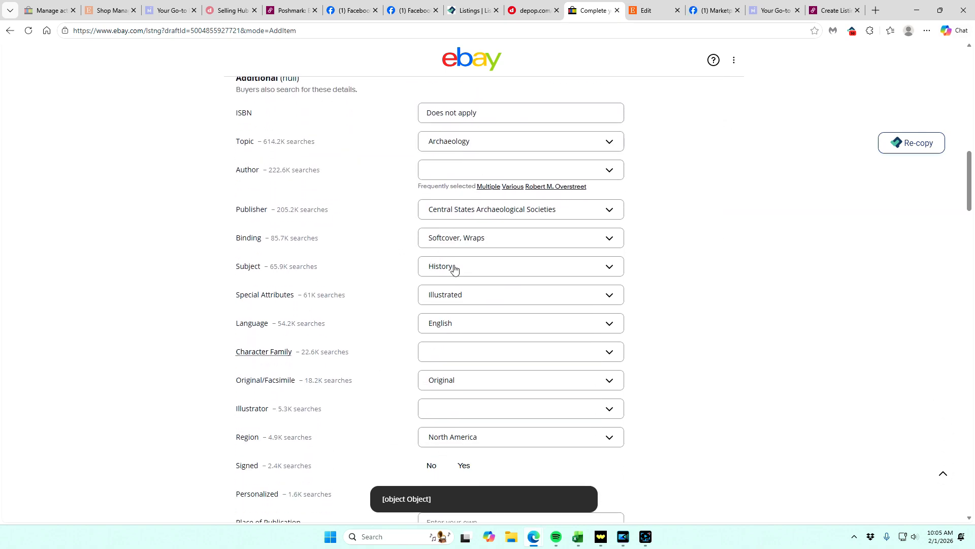
scroll(443, 299, "down", 2)
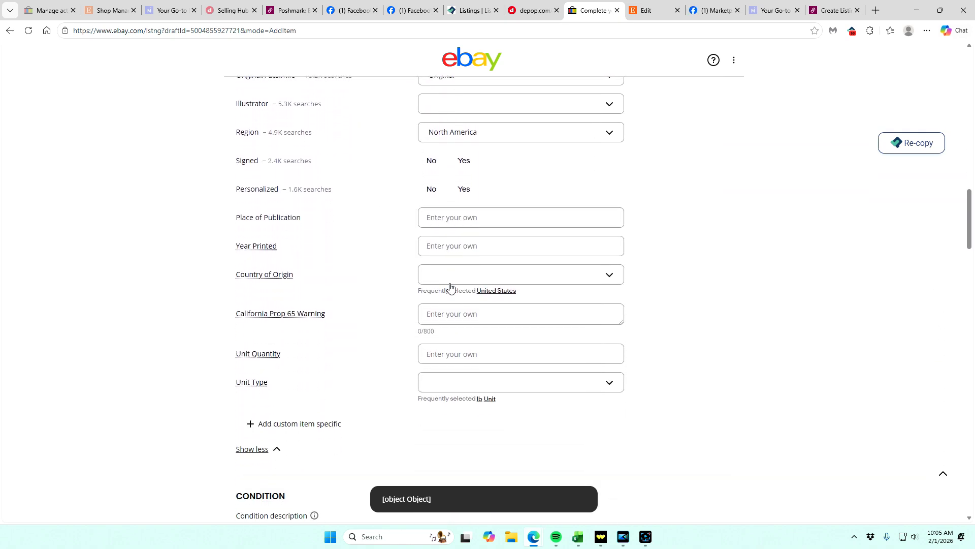
Set the eBay draft's Year Printed to 1993 and Country of Origin to United States
left_click(447, 248)
type("1993")
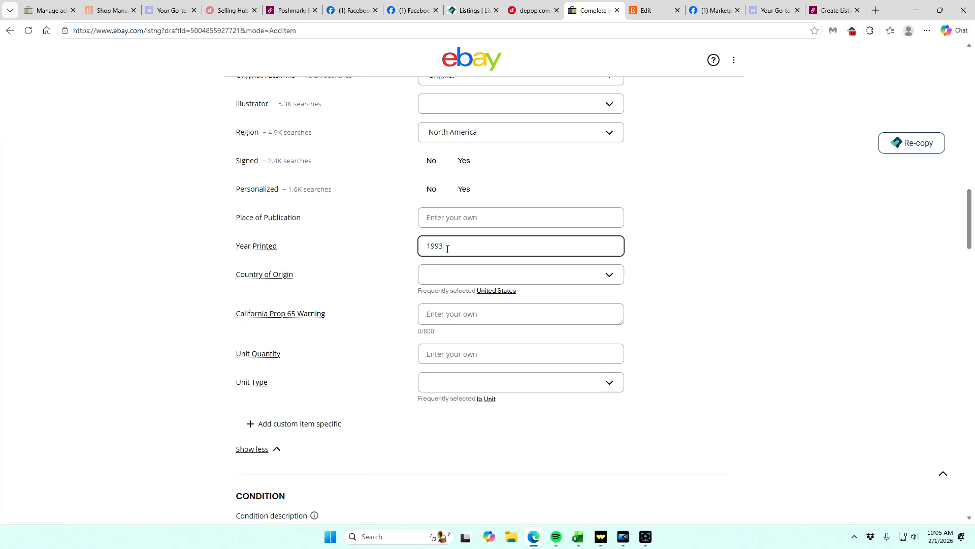
left_click(497, 290)
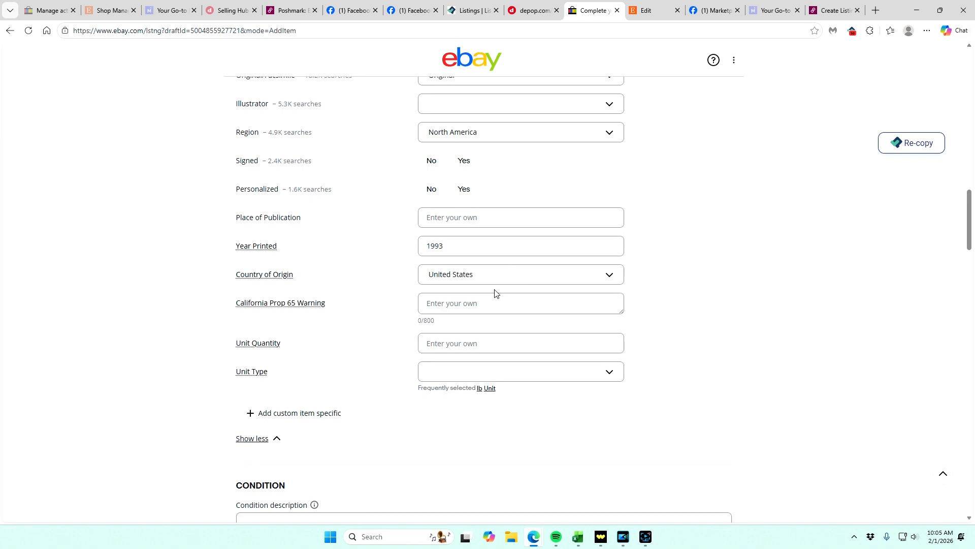
Review the remaining eBay item specifics, the condition description and the listing description
scroll(495, 293, "down", 4)
scroll(436, 285, "up", 4)
mouse_move(242, 296)
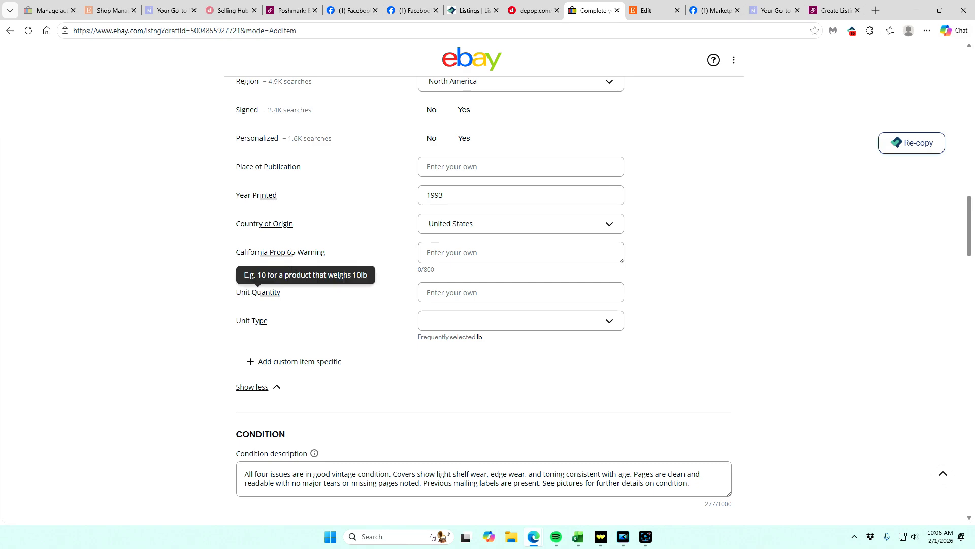
scroll(417, 253, "up", 1)
scroll(414, 256, "down", 3)
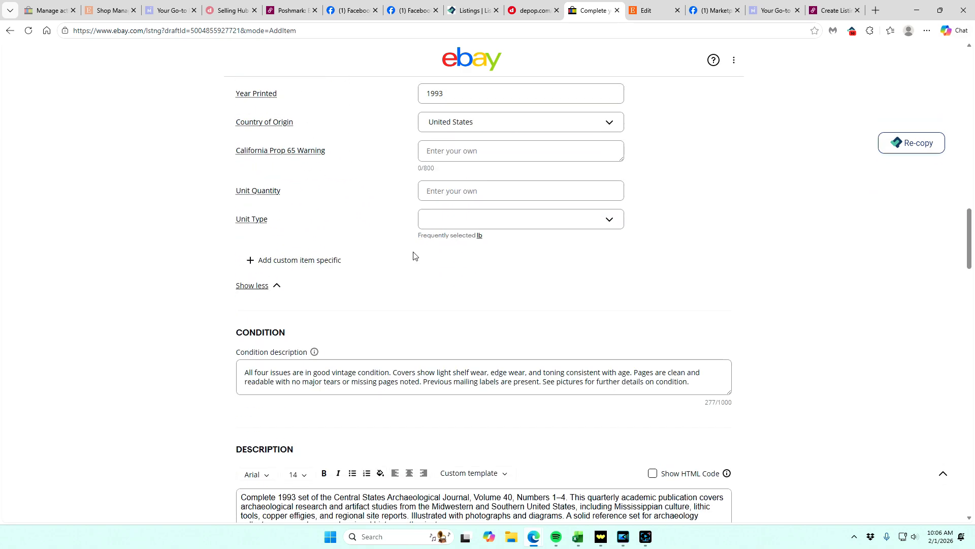
scroll(287, 254, "down", 6)
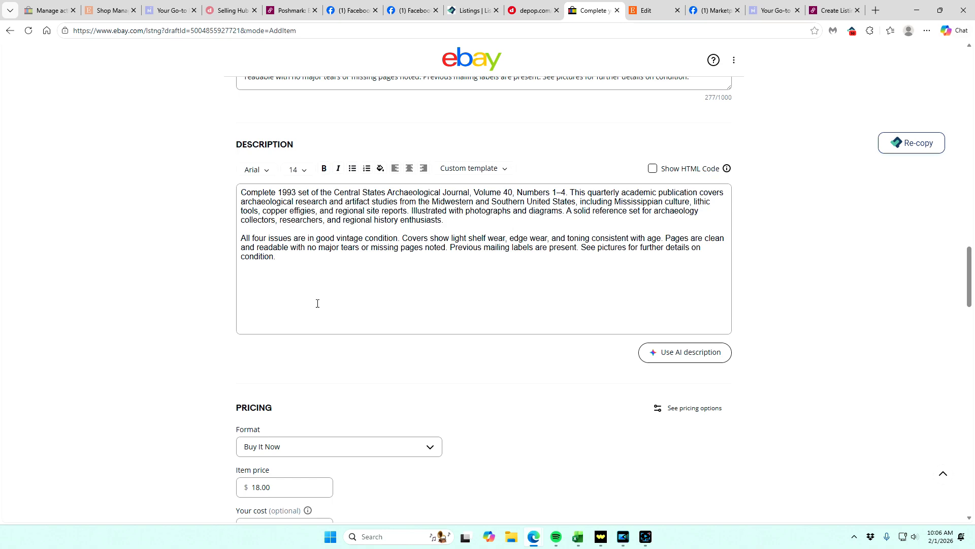
scroll(449, 340, "up", 8)
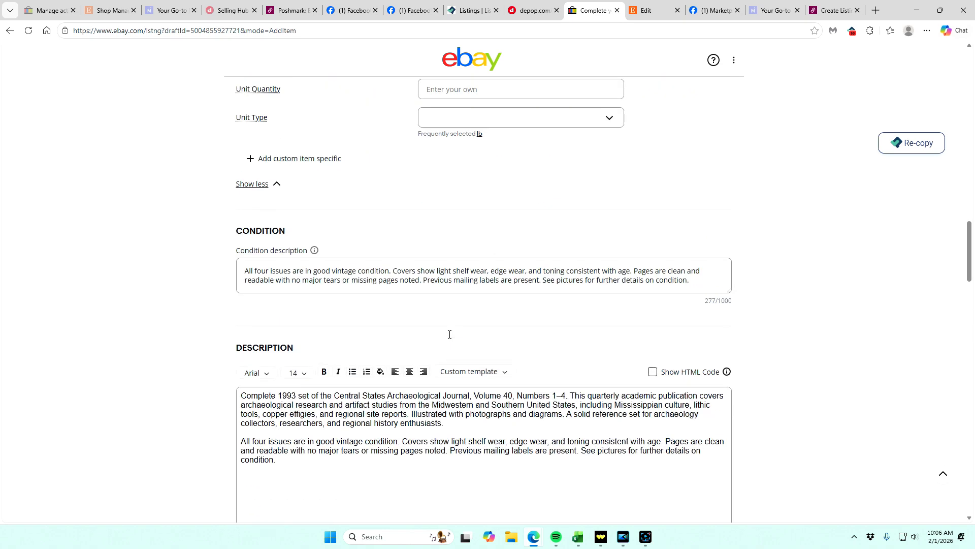
scroll(433, 227, "down", 9)
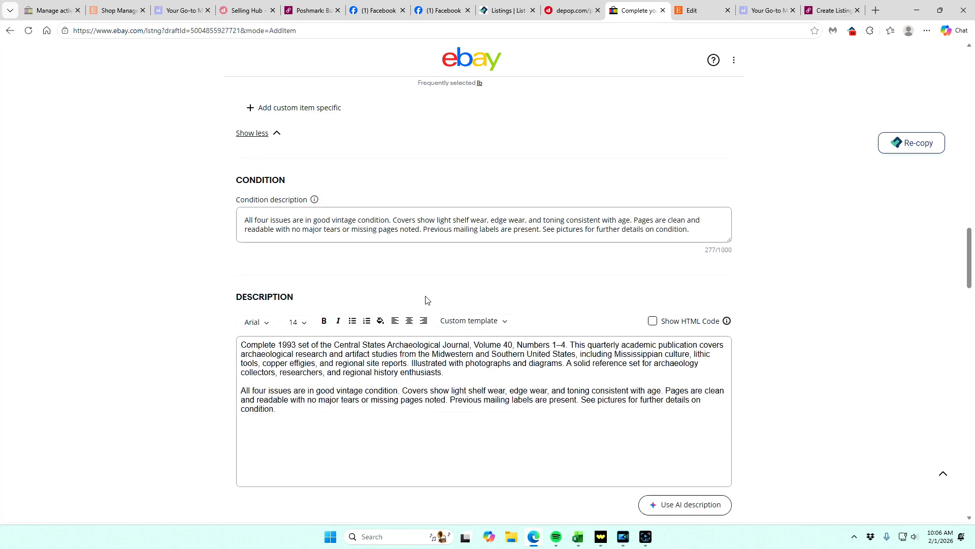
Set the eBay item price to $26 and the minimum offer to $18
scroll(238, 297, "down", 3)
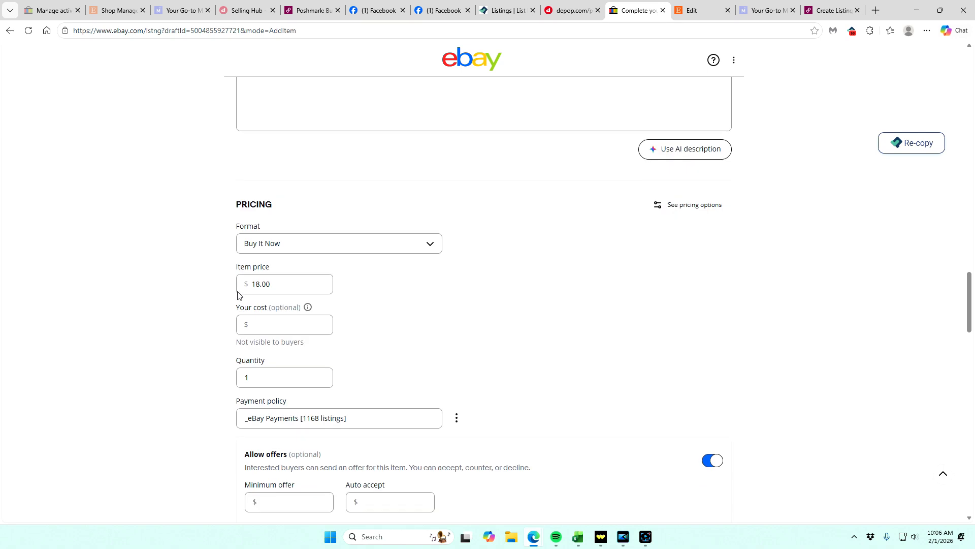
double_click(281, 284)
type("26")
left_click(138, 272)
scroll(137, 272, "down", 3)
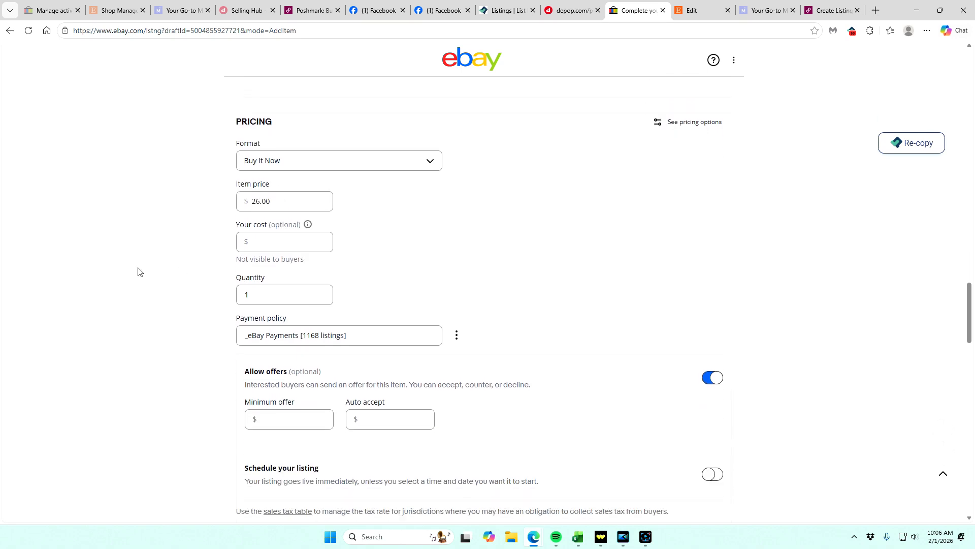
left_click(293, 351)
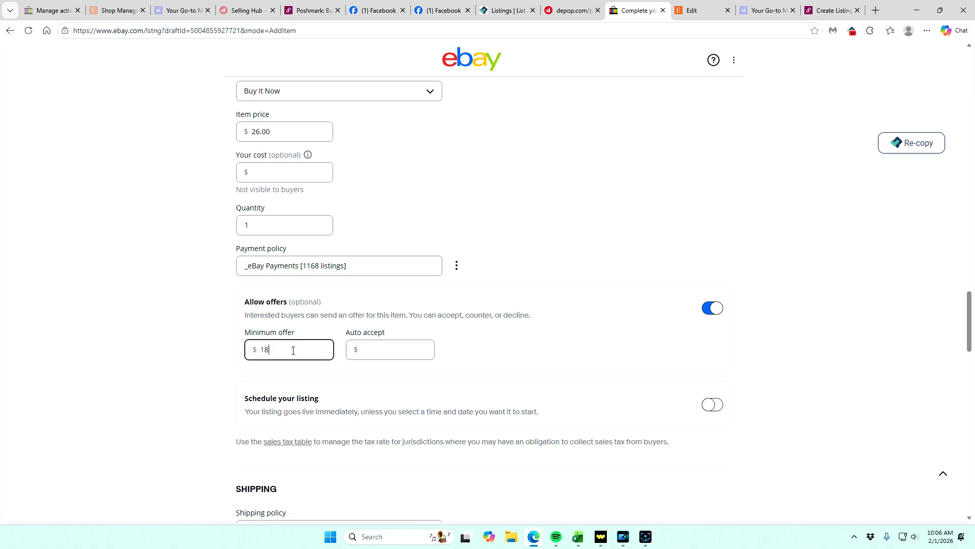
left_click(170, 319)
Check the eBay draft's shipping, preferences and promotion sections and publish the listing
scroll(198, 360, "down", 7)
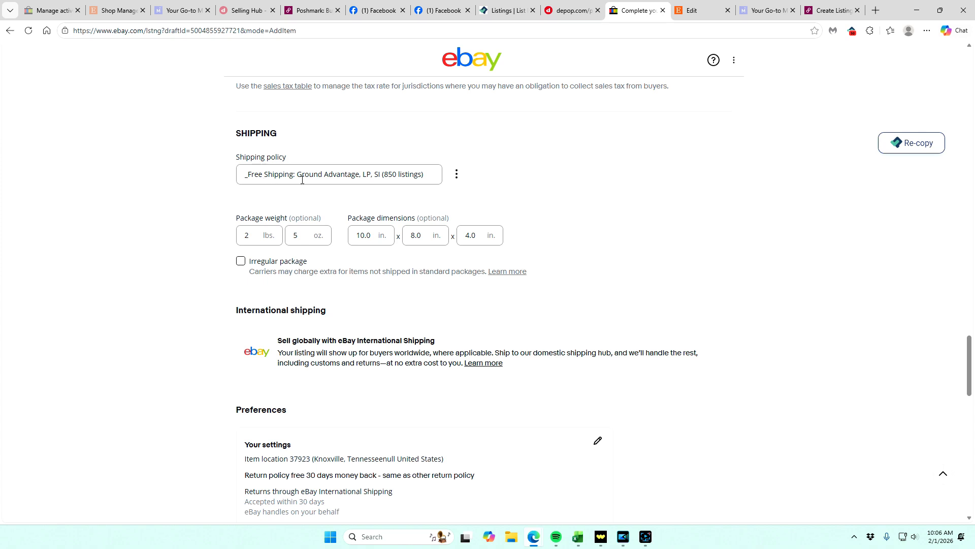
scroll(212, 255, "down", 8)
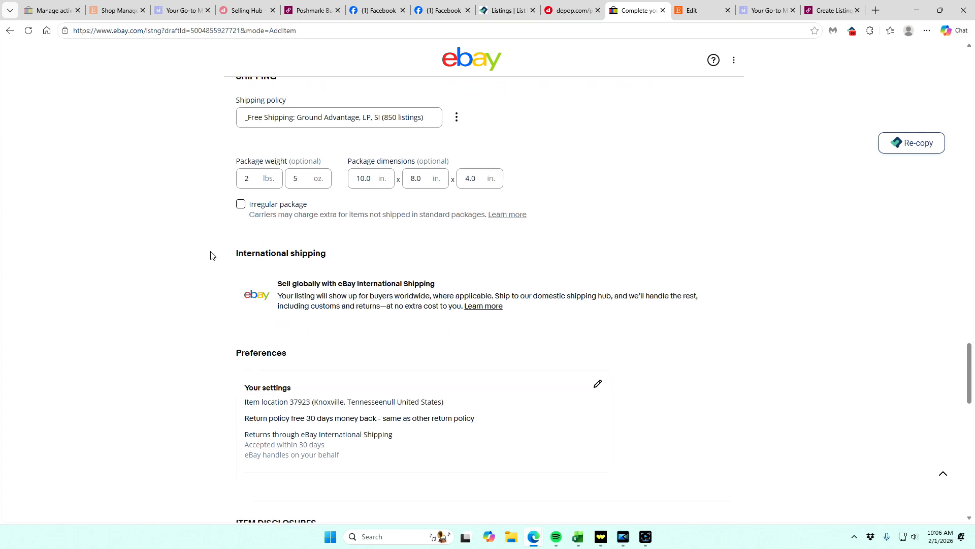
scroll(211, 255, "down", 4)
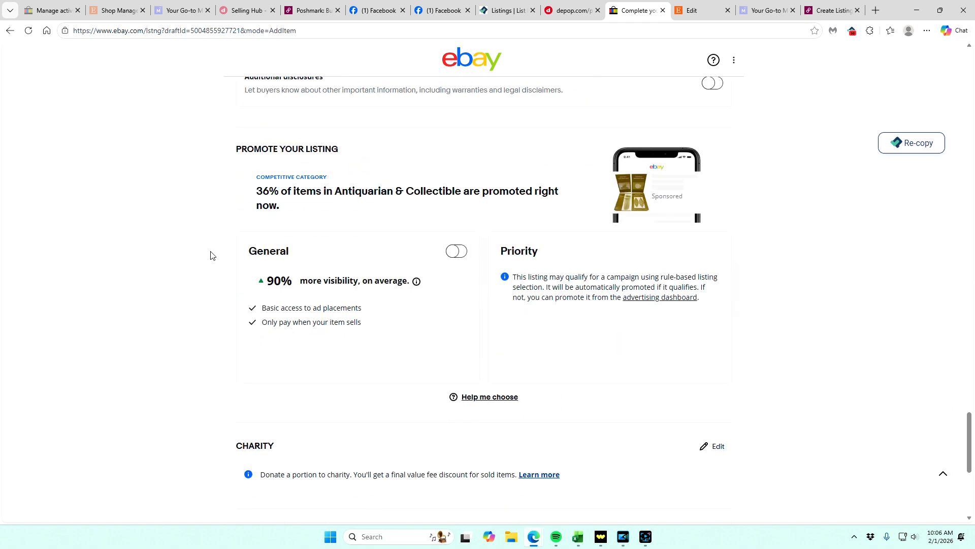
scroll(369, 261, "down", 3)
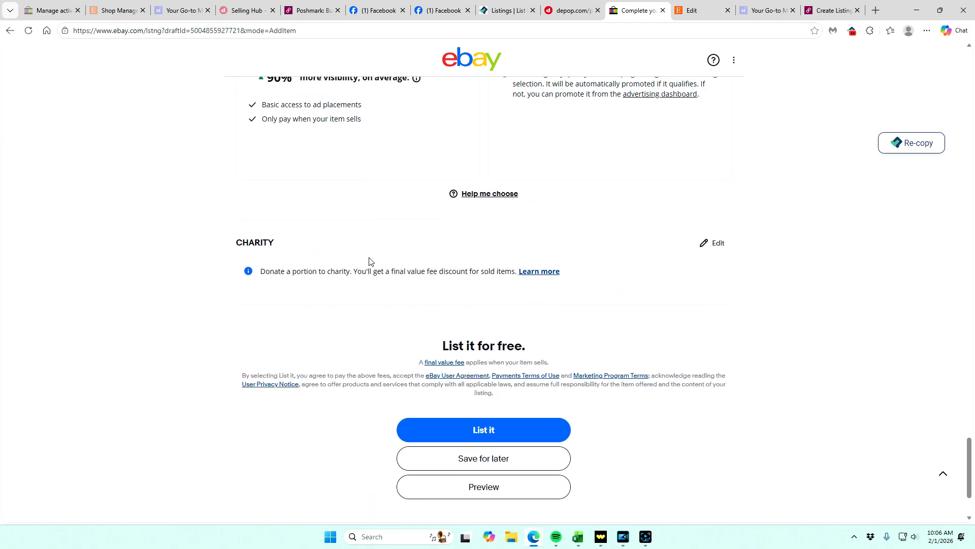
scroll(277, 228, "down", 3)
left_click(501, 309)
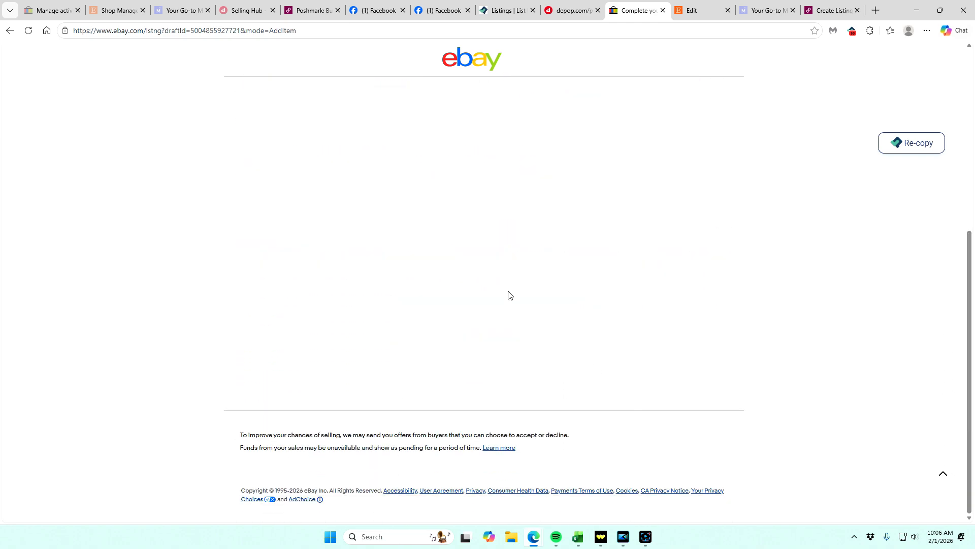
Switch to the Etsy listing draft, check its title, photos and description, and set the price to $22
left_click(686, 11)
scroll(295, 288, "down", 5)
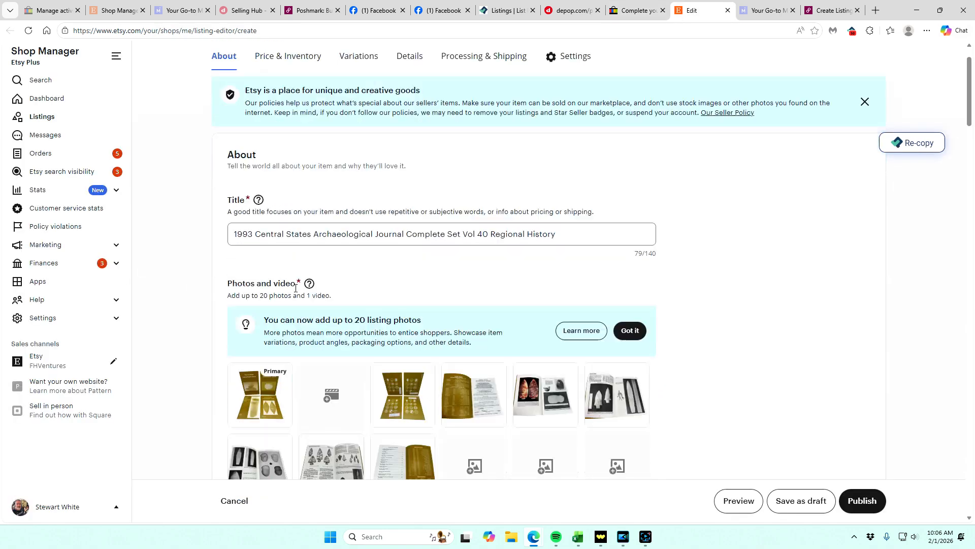
scroll(295, 288, "down", 8)
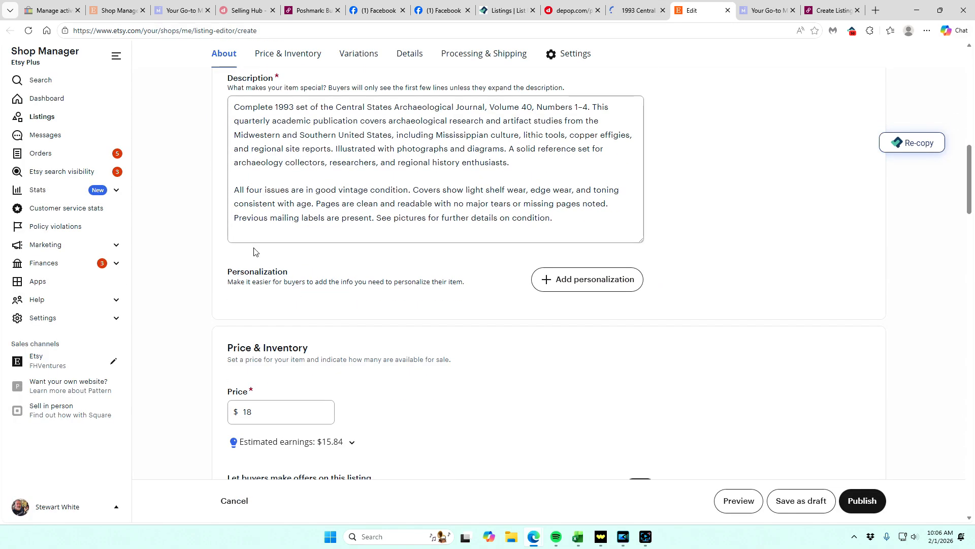
scroll(256, 256, "down", 3)
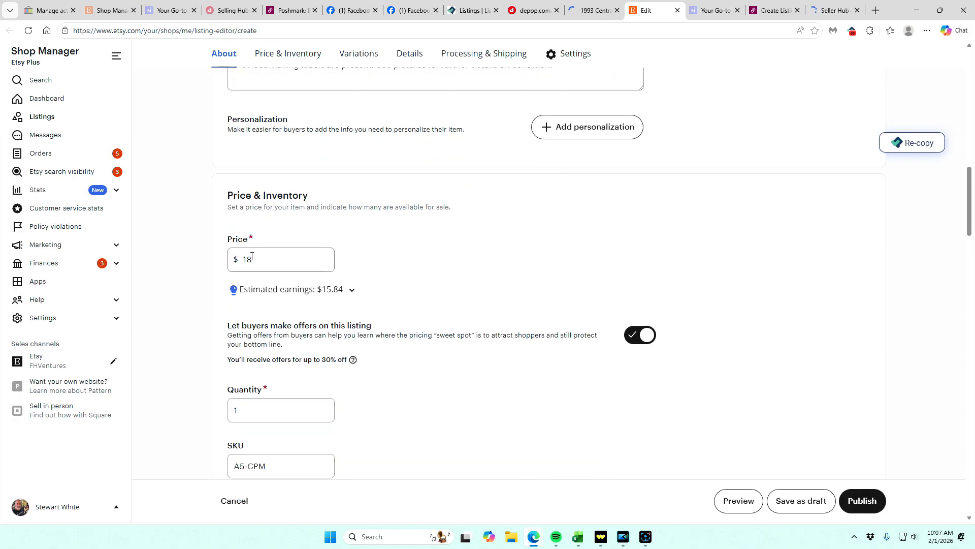
left_click_drag(256, 260, 155, 257)
type("22")
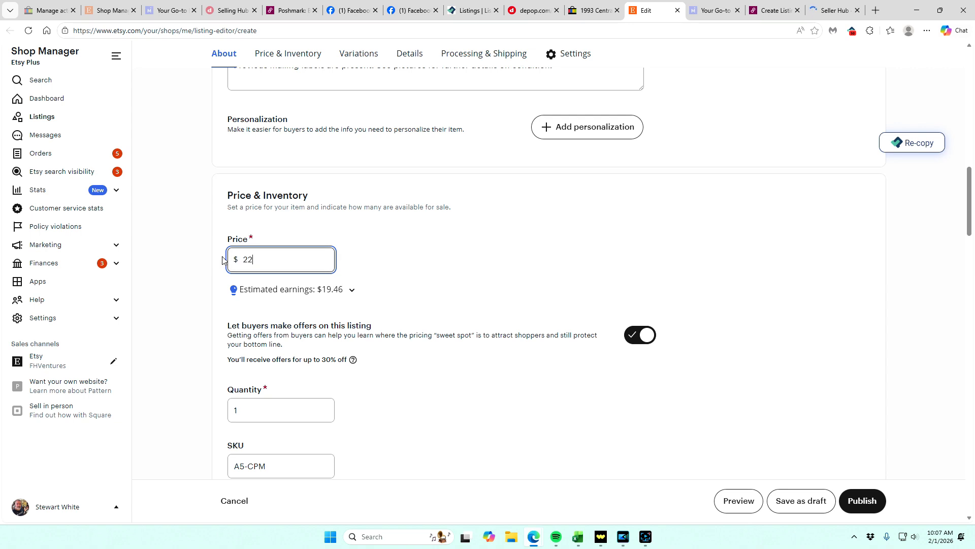
left_click(434, 256)
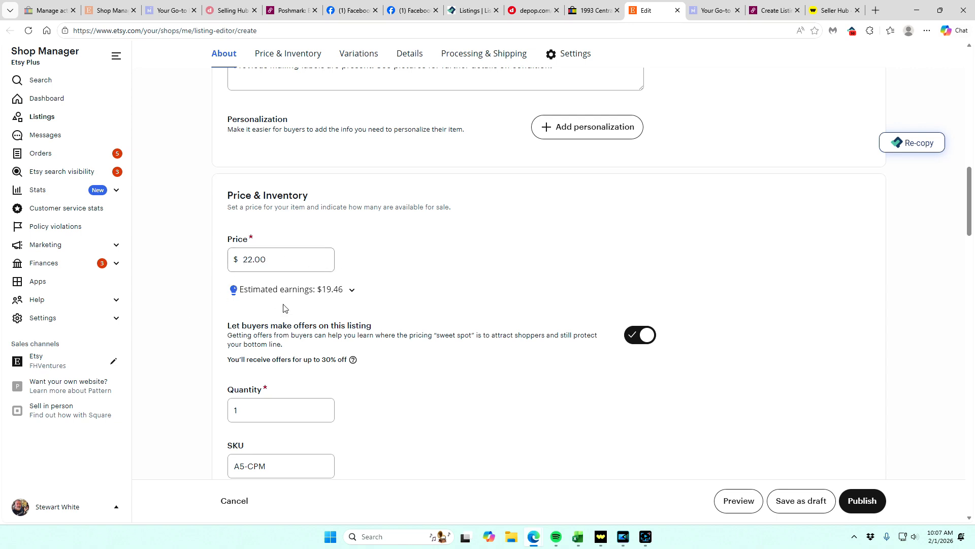
Change the Etsy listing's core details so the item was made in the 1990s
scroll(283, 308, "down", 4)
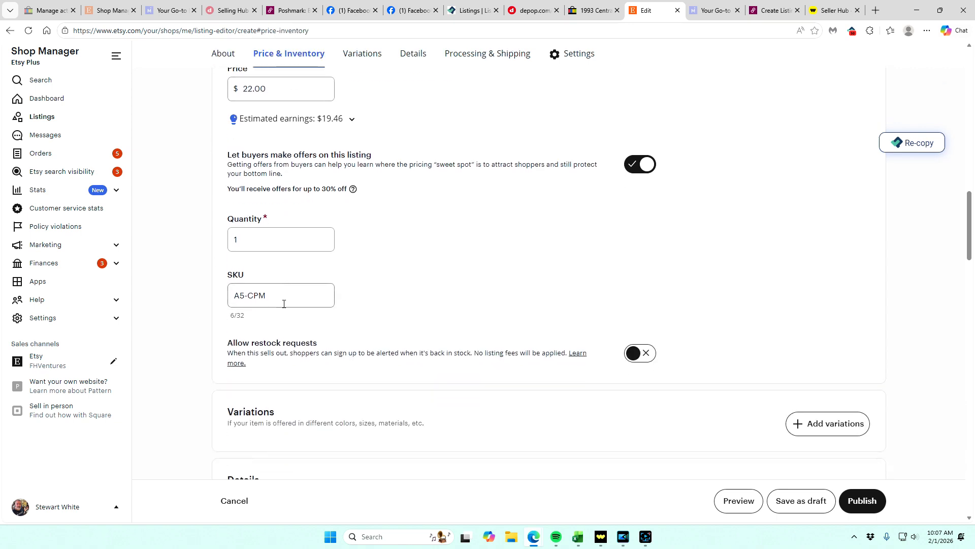
scroll(256, 279, "down", 5)
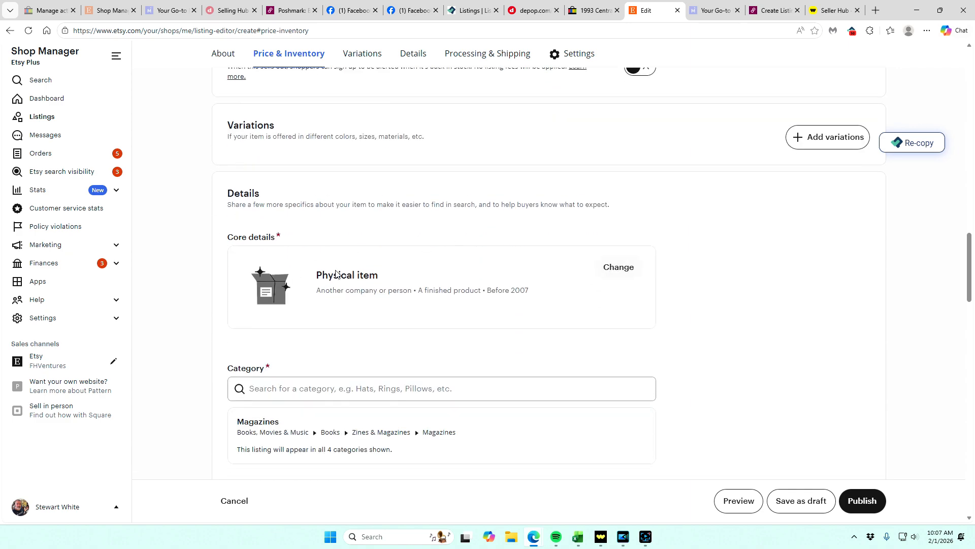
left_click(632, 277)
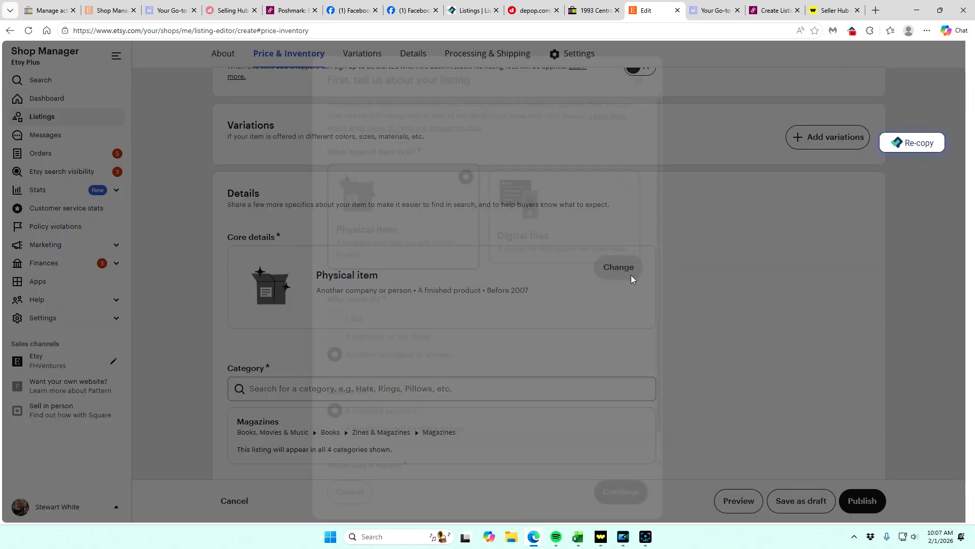
scroll(371, 373, "down", 1)
left_click(356, 458)
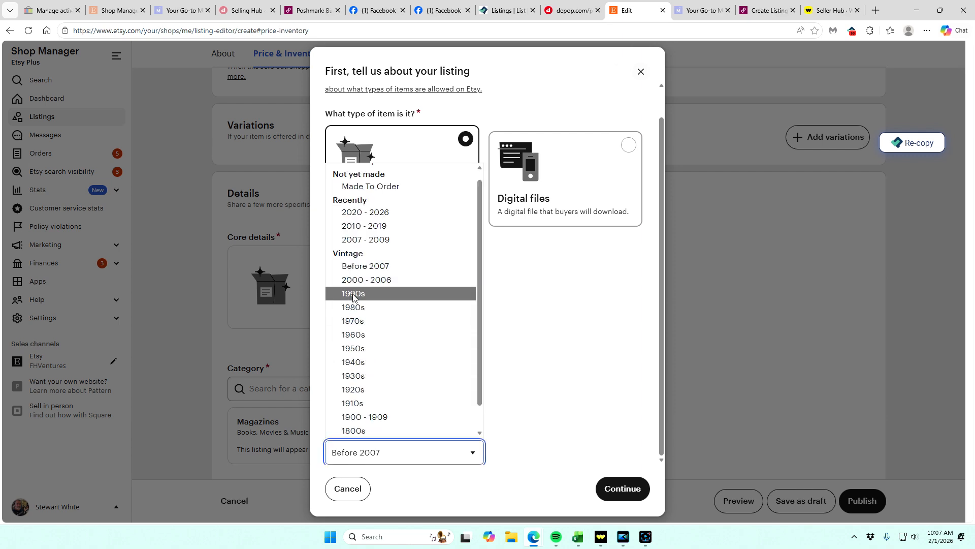
left_click(354, 294)
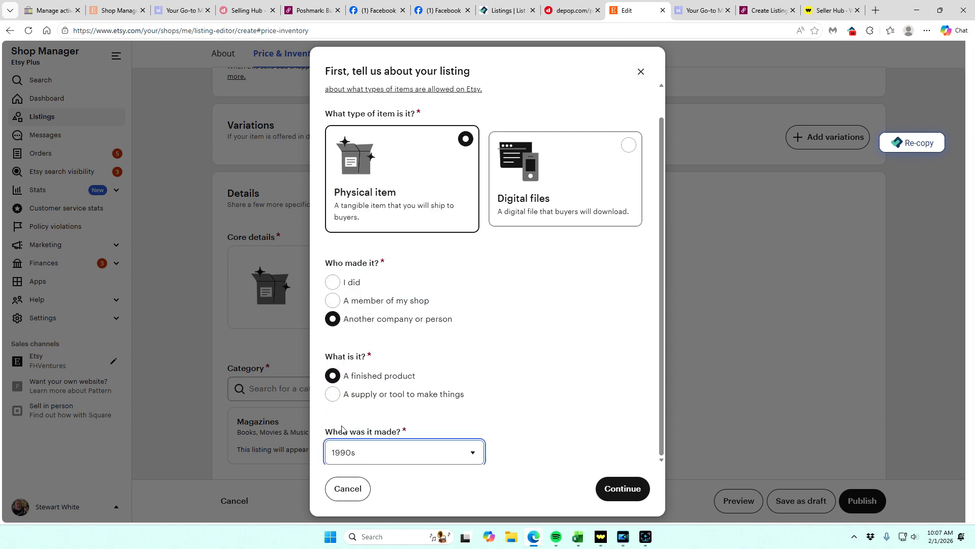
left_click(623, 489)
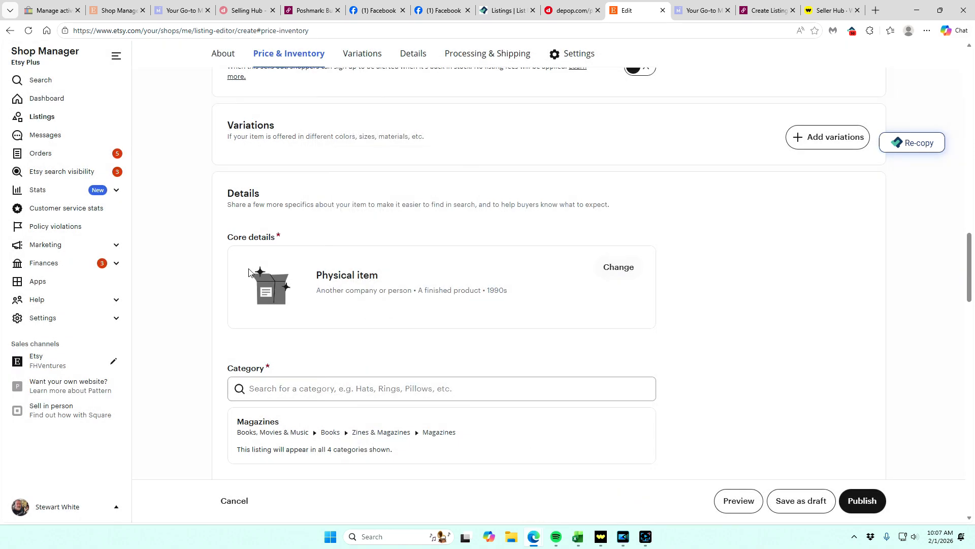
Apply the Ready to ship 1 day processing profile and the Calculated Shipping Media Mail shipping profile to the Etsy listing
scroll(341, 305, "down", 1)
scroll(331, 229, "down", 12)
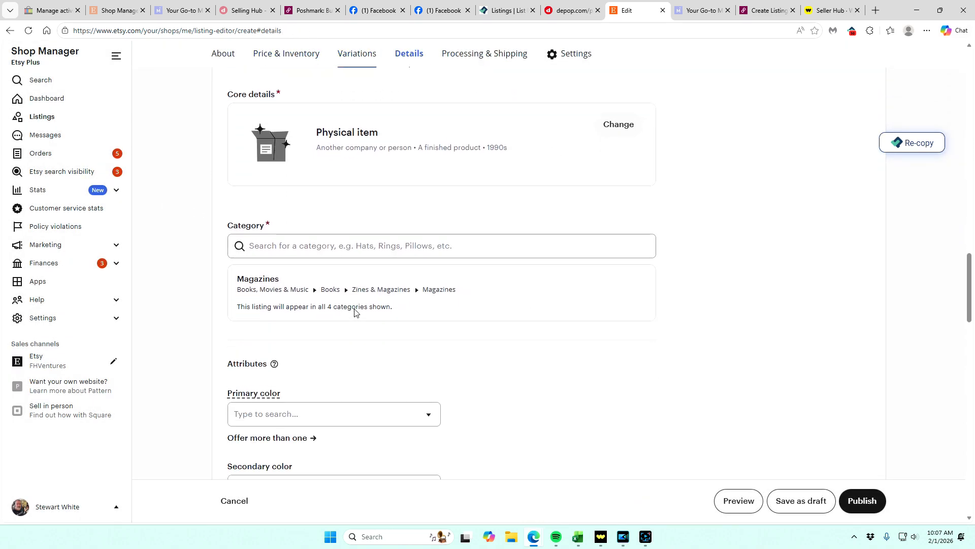
scroll(267, 291, "down", 10)
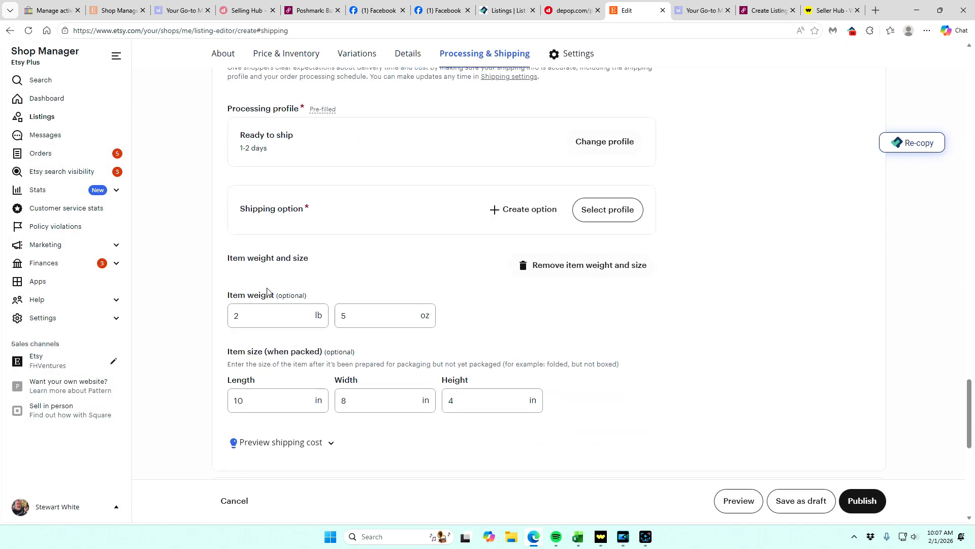
scroll(266, 292, "up", 4)
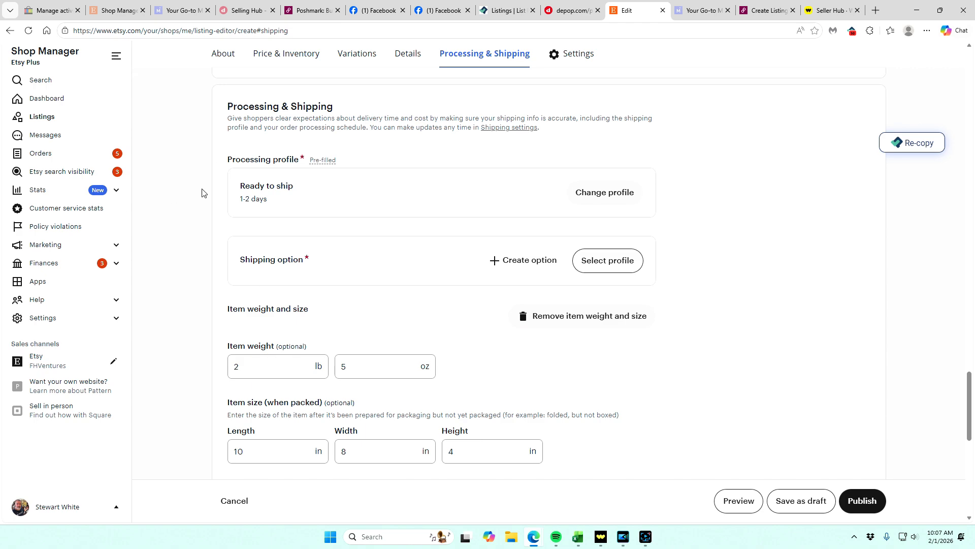
left_click(590, 198)
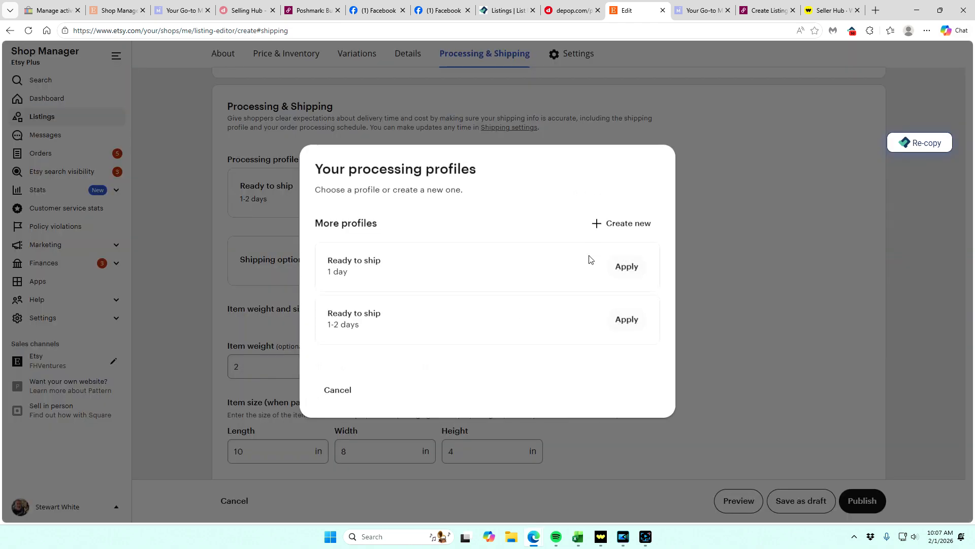
left_click(622, 265)
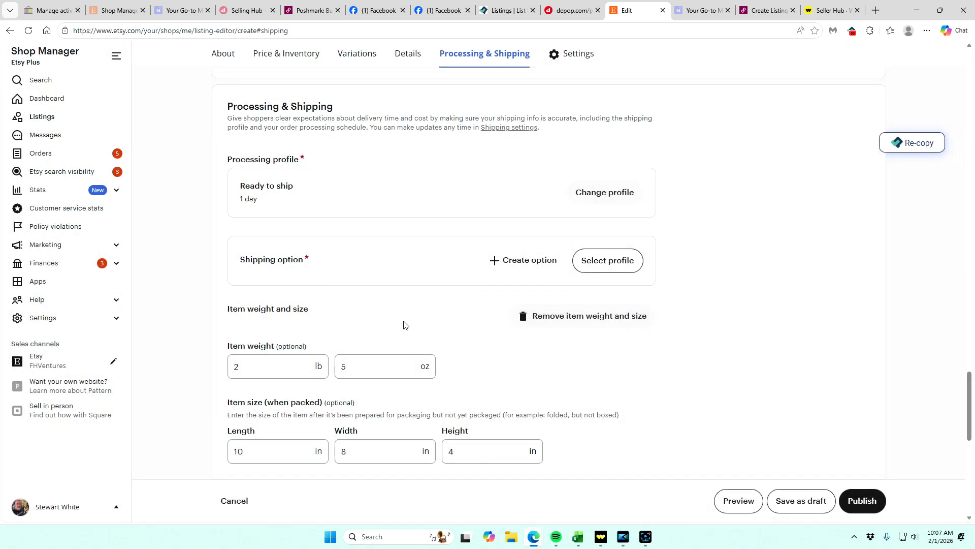
left_click(604, 262)
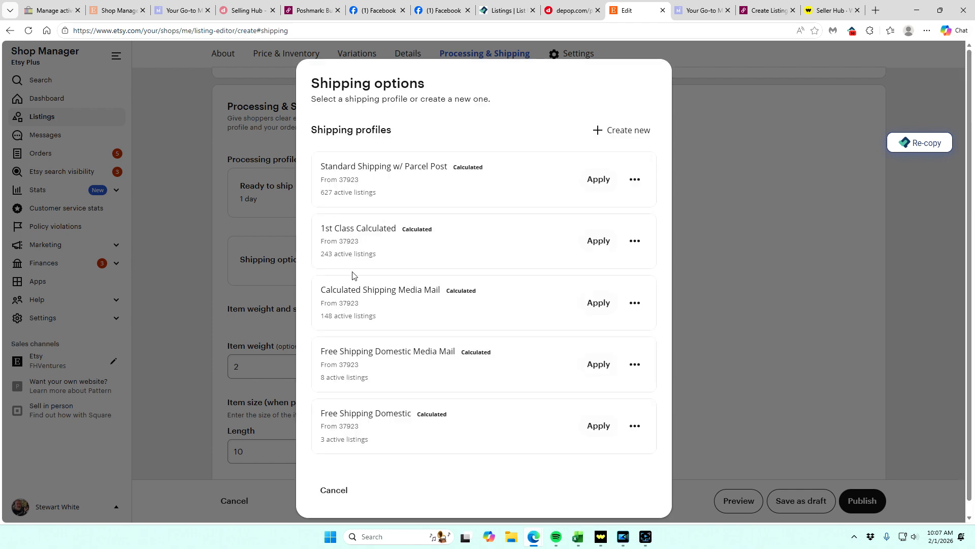
left_click(600, 303)
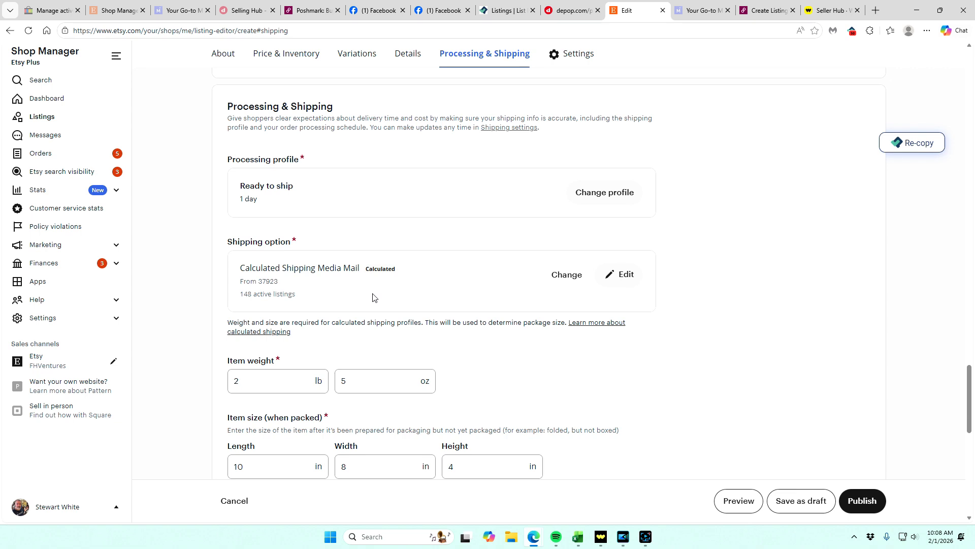
Check the Etsy listing's package weight and size, and assign the listing to the Books shop section
scroll(373, 297, "down", 2)
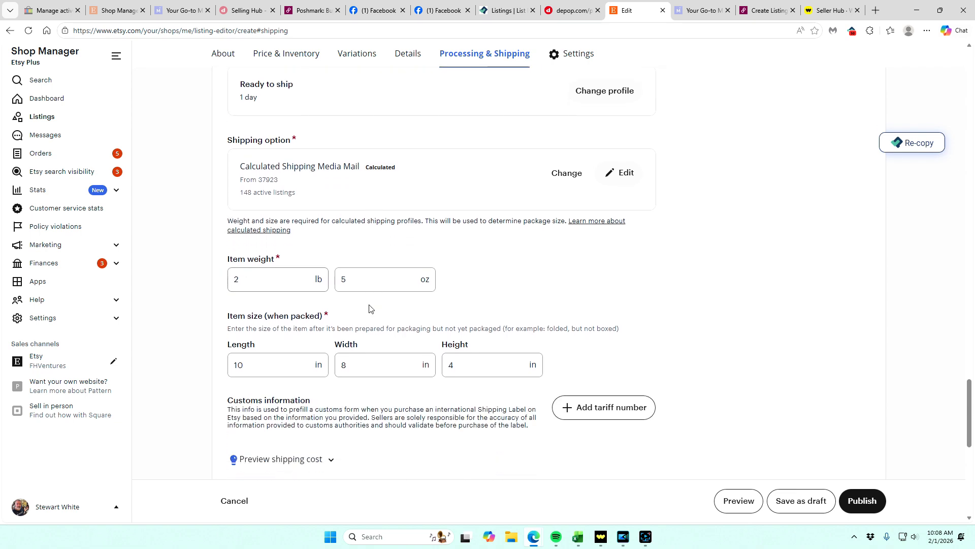
scroll(286, 290, "down", 2)
scroll(253, 294, "down", 3)
scroll(250, 295, "down", 2)
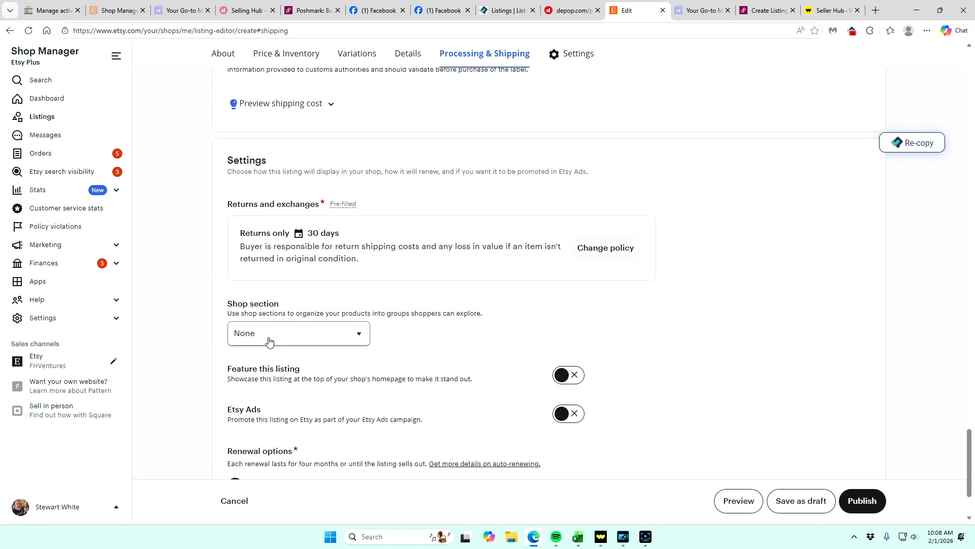
left_click(269, 339)
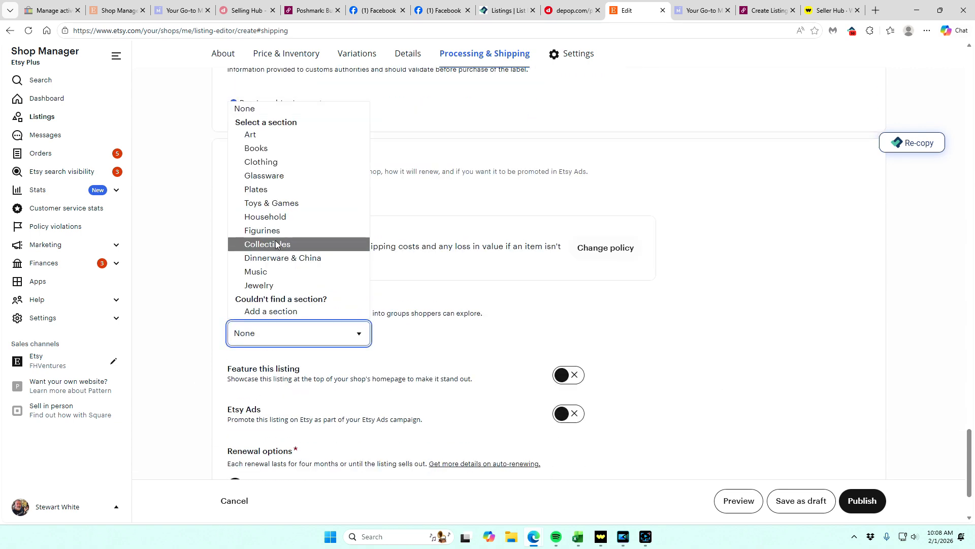
left_click(261, 148)
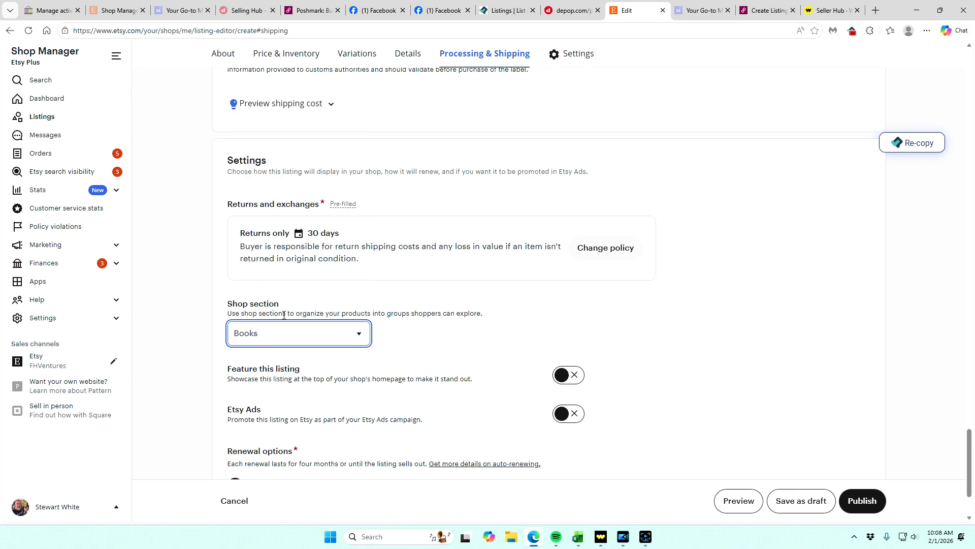
Turn on Etsy Ads for the listing, keep automatic renewal, and publish it
scroll(284, 316, "down", 3)
left_click(561, 302)
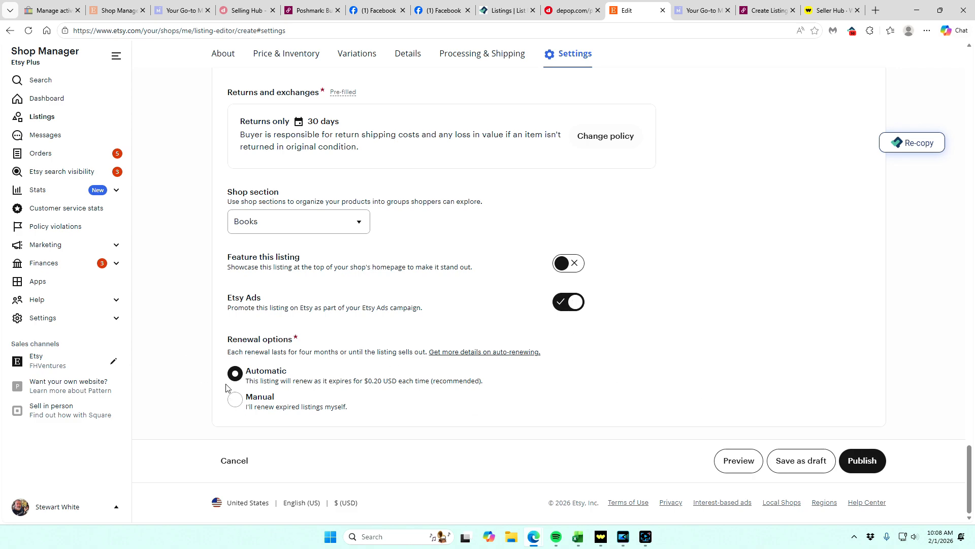
left_click(876, 463)
left_click(553, 390)
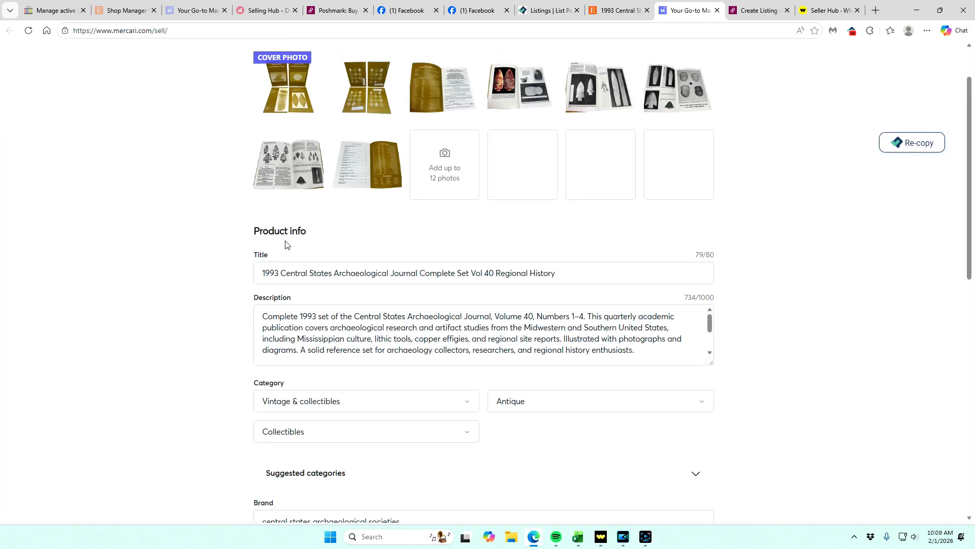
On the Mercari draft, check the photos, title and description, and set the category to Vintage & collectibles, Paper ephemera, Other
scroll(285, 243, "up", 2)
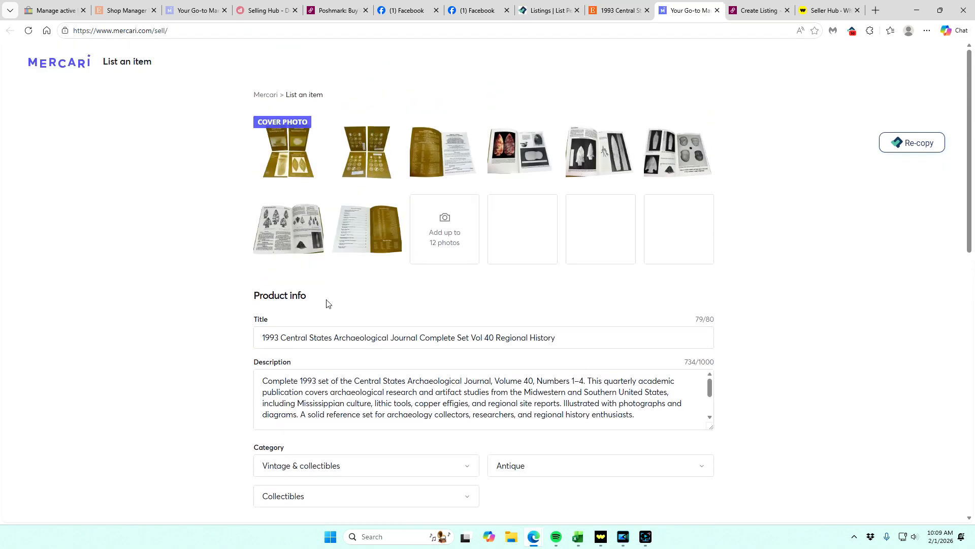
scroll(237, 326, "down", 2)
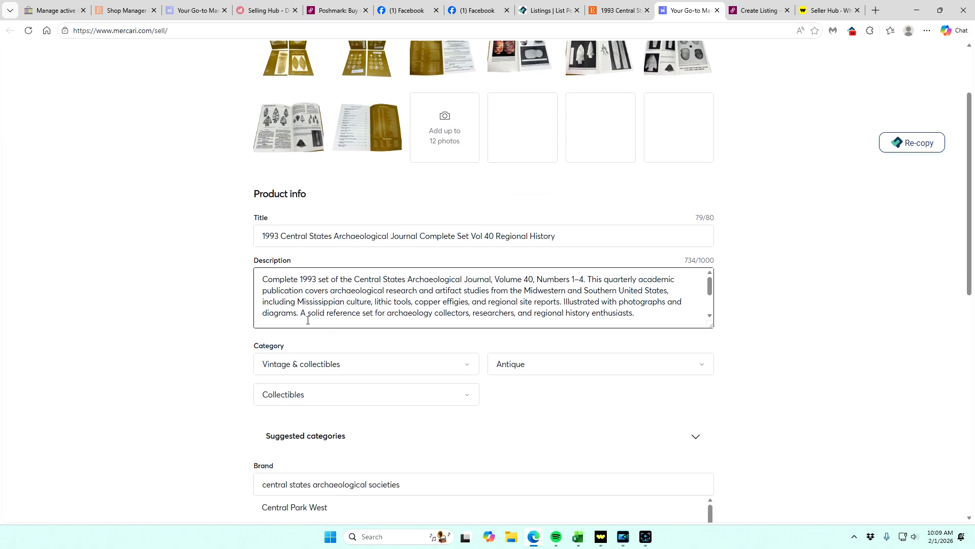
scroll(250, 380, "down", 1)
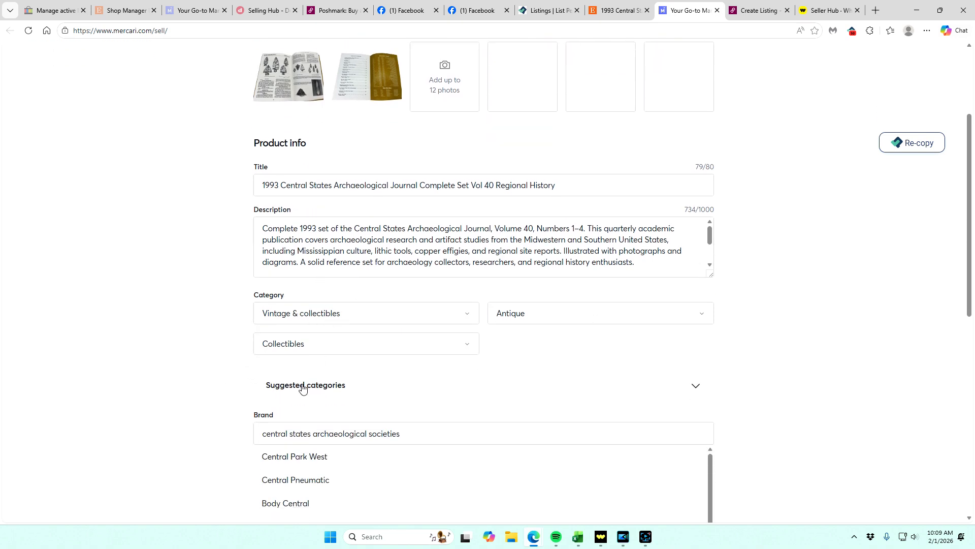
scroll(255, 381, "down", 1)
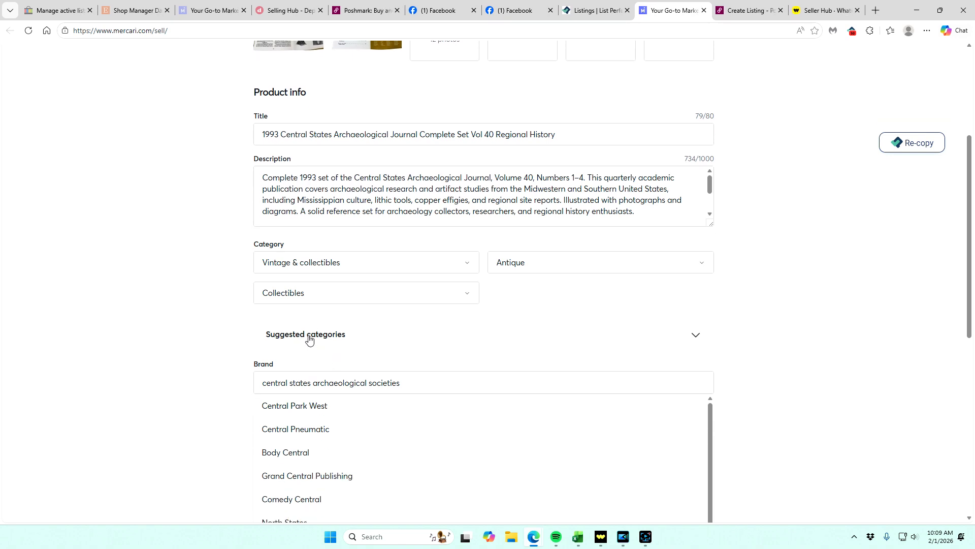
left_click(309, 339)
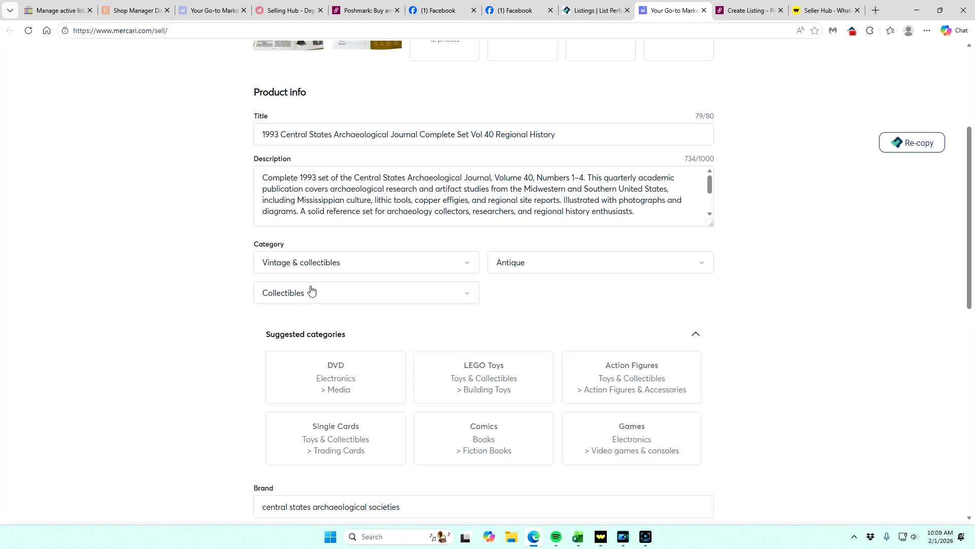
left_click(319, 265)
left_click(510, 265)
left_click(509, 265)
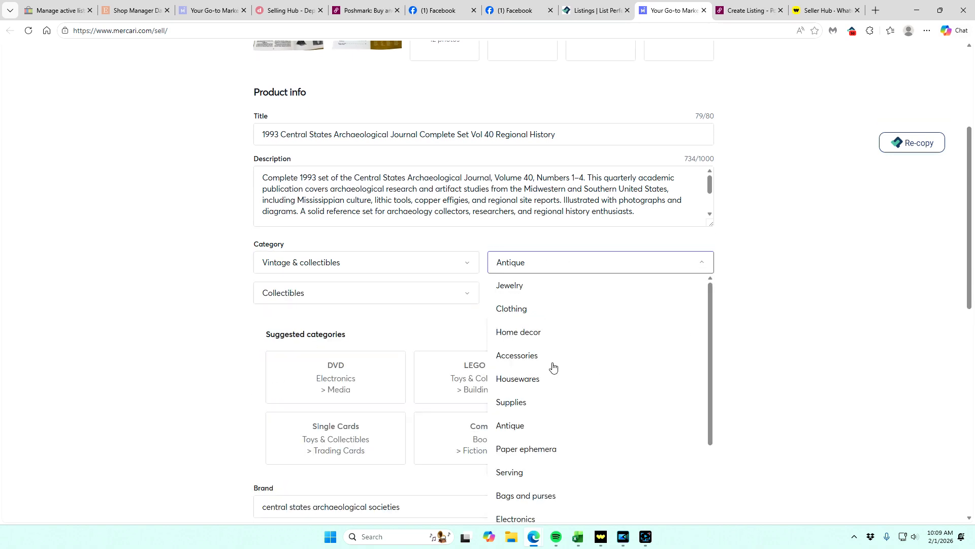
left_click(549, 448)
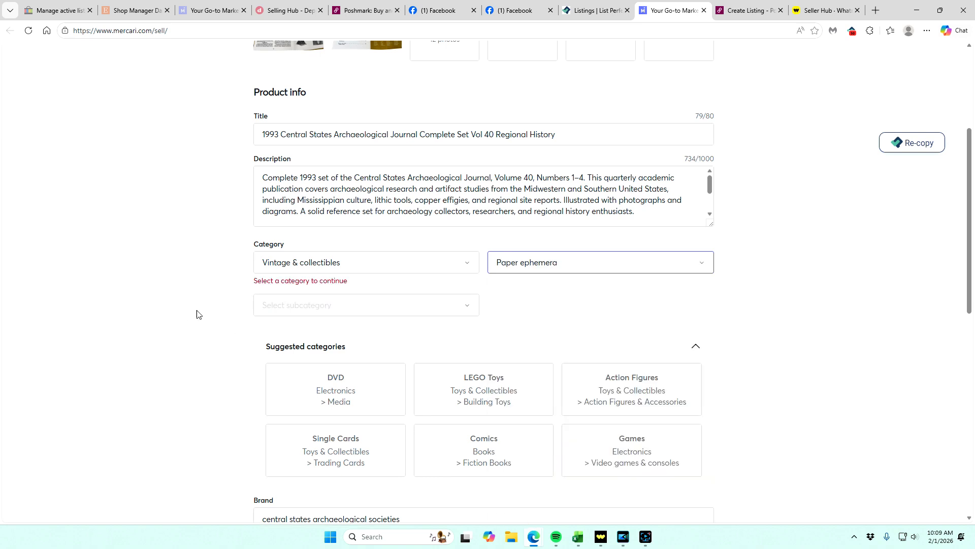
left_click(293, 315)
left_click(282, 470)
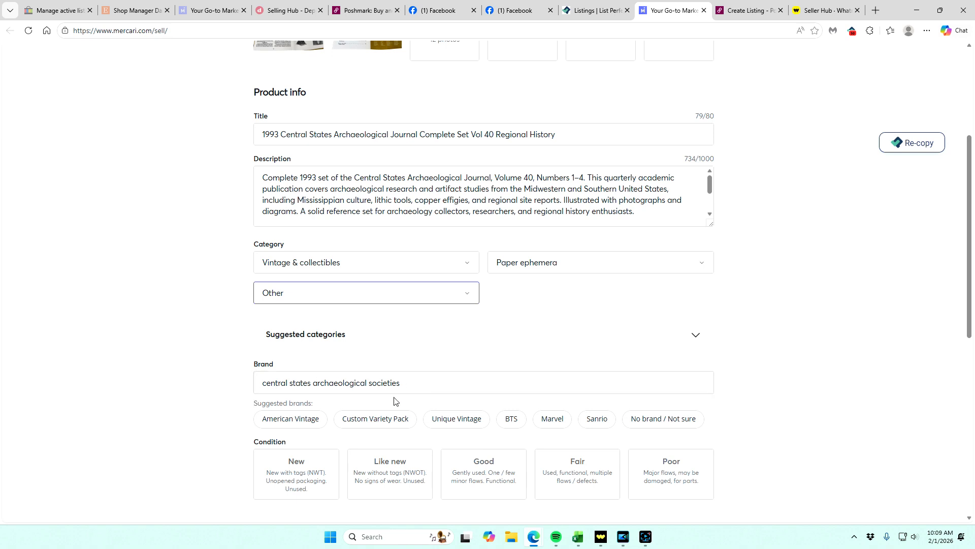
Replace the Mercari listing's brand with No brand / Not sure and set the condition to Good
left_click(187, 385)
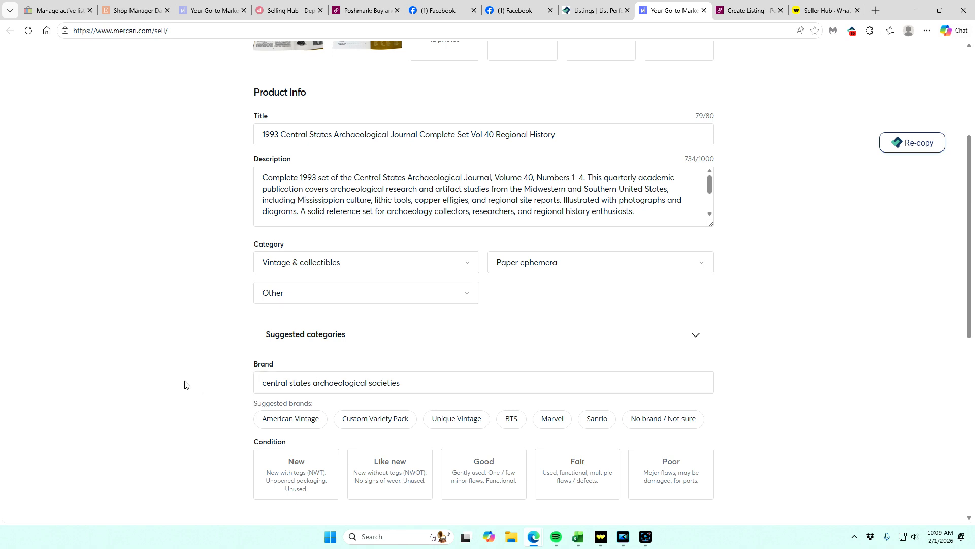
left_click(298, 383)
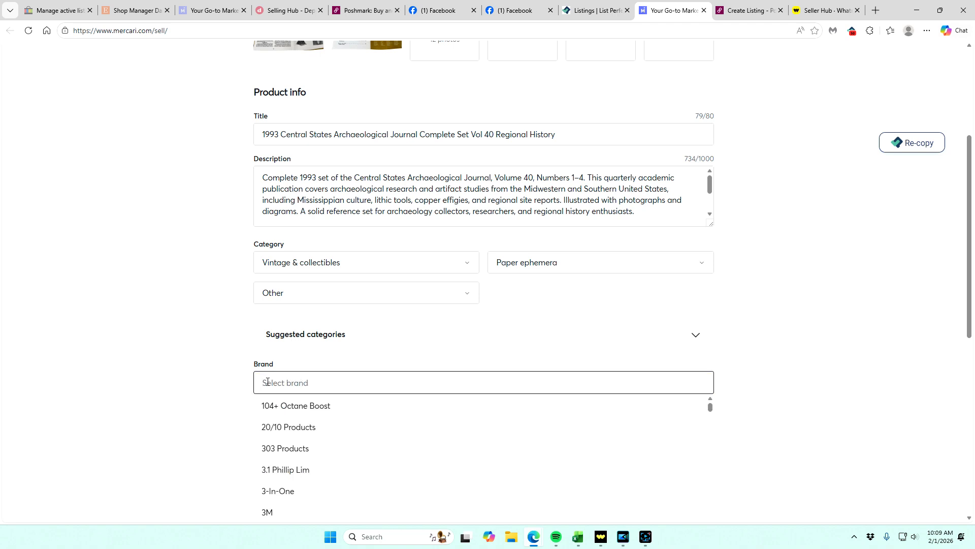
left_click(216, 383)
left_click(653, 429)
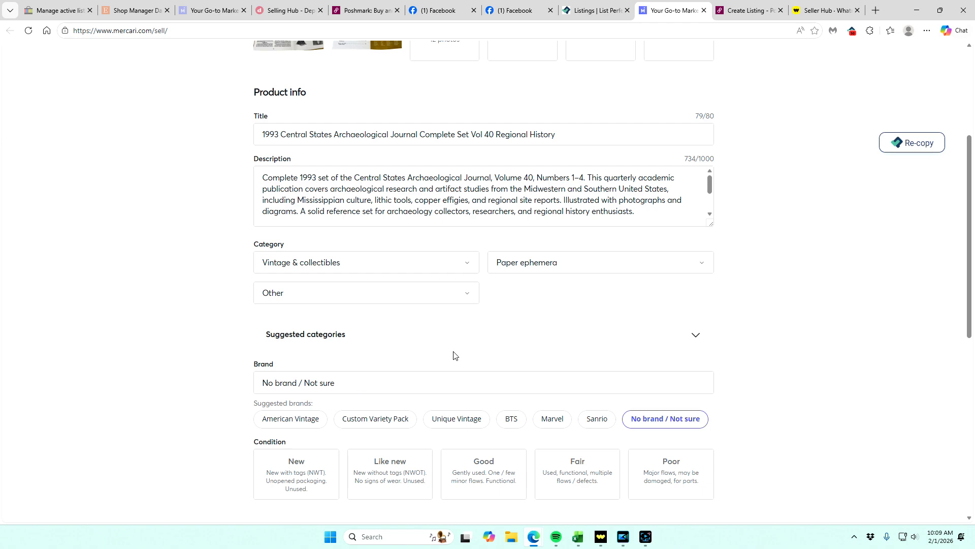
scroll(453, 355, "down", 1)
left_click(486, 436)
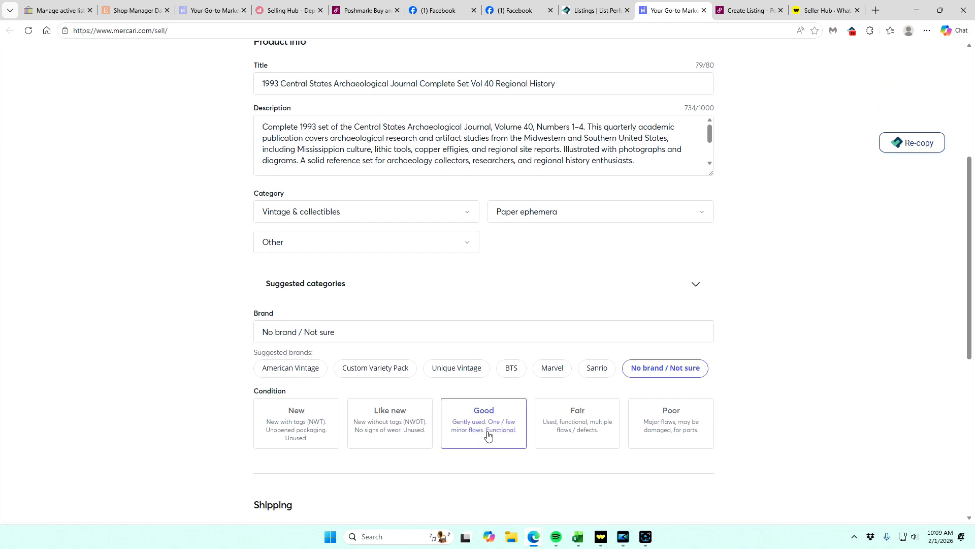
Set the Mercari price to $26 and list the item
scroll(380, 430, "down", 7)
left_click_drag(447, 396, 643, 380)
type("26")
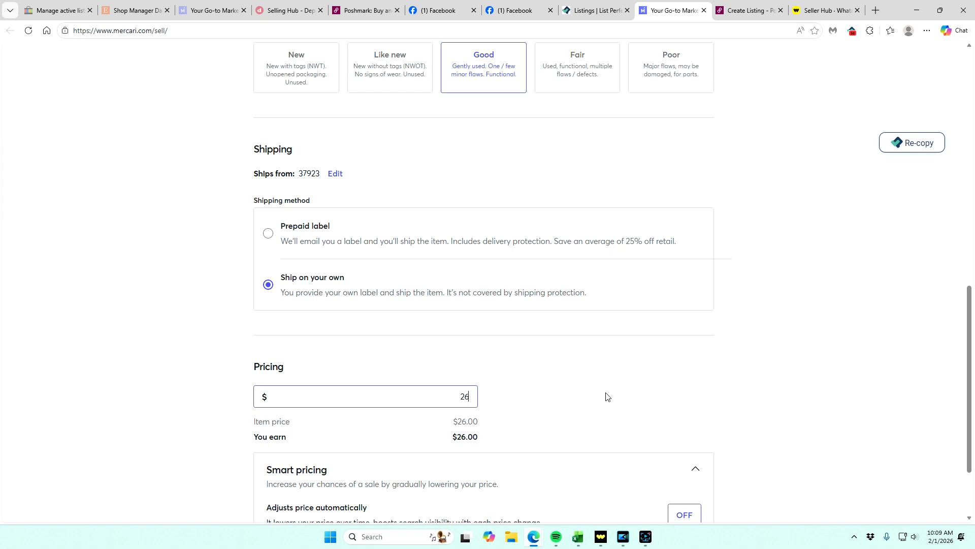
scroll(608, 397, "down", 3)
left_click(617, 471)
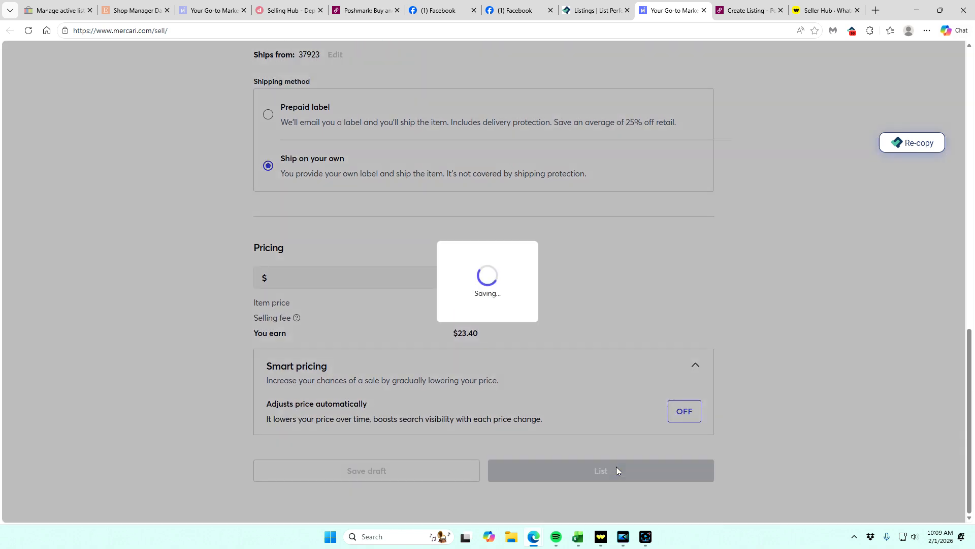
Switch to the Poshmark listing draft and set its listing price to $22
left_click(744, 10)
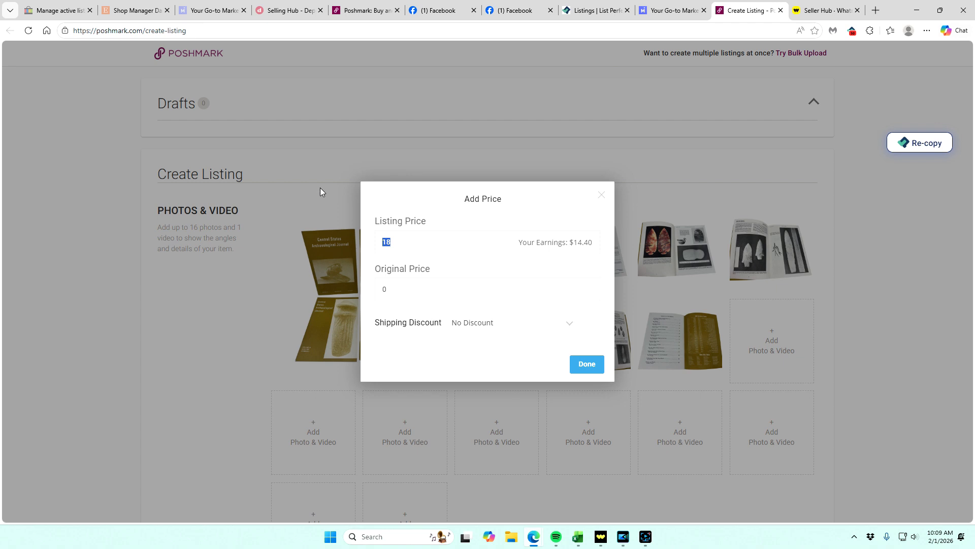
type("22")
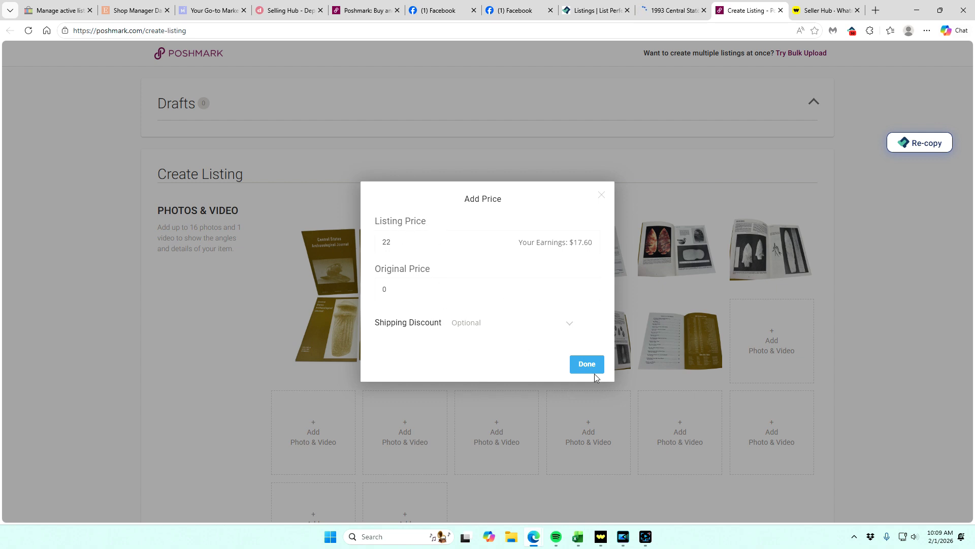
left_click(572, 369)
Set the Poshmark listing's category to Home, Other with the subcategory None
scroll(331, 360, "down", 3)
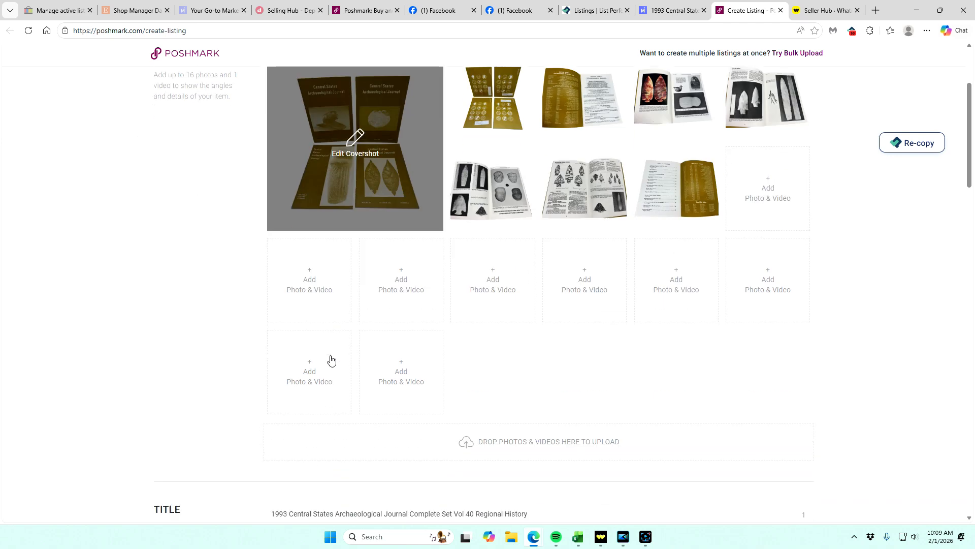
scroll(331, 360, "down", 8)
left_click(321, 293)
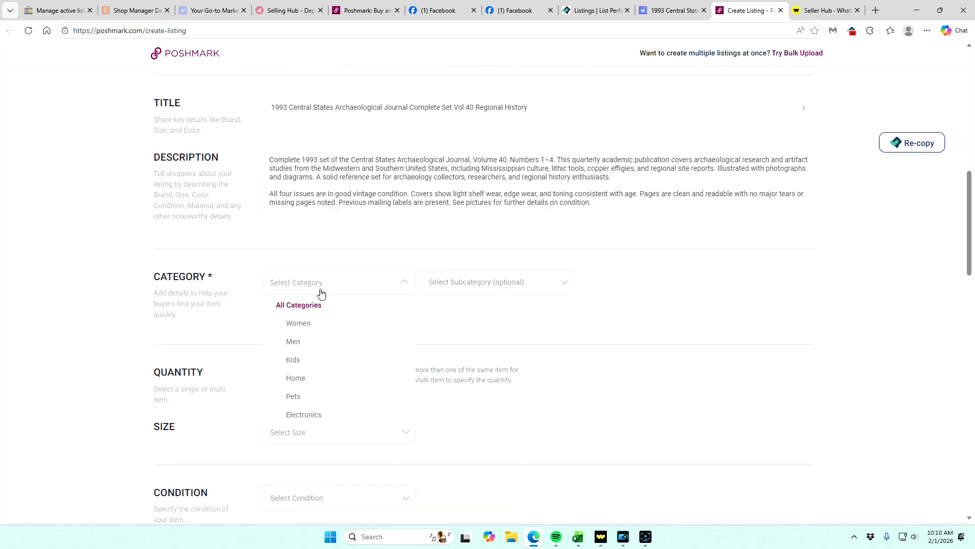
left_click(303, 382)
scroll(396, 371, "down", 2)
left_click(301, 480)
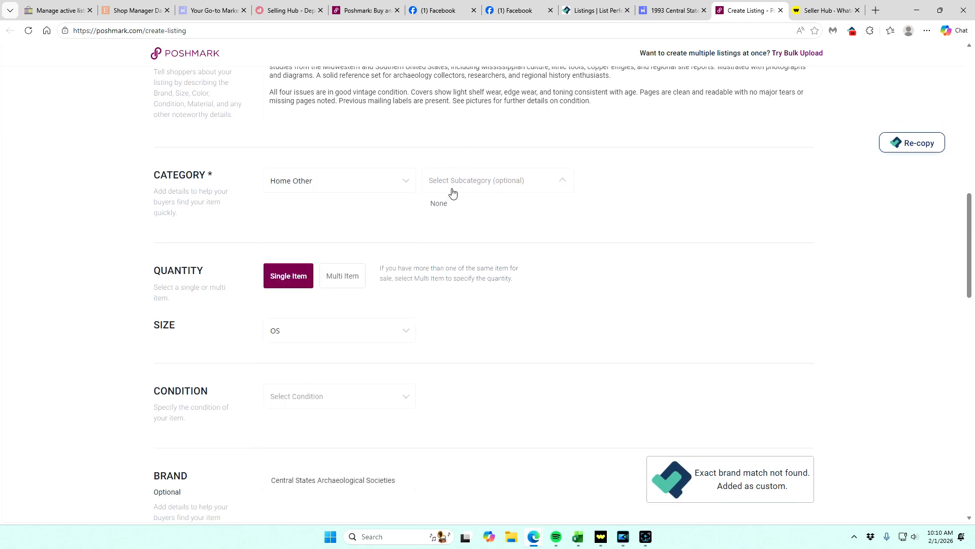
left_click(443, 207)
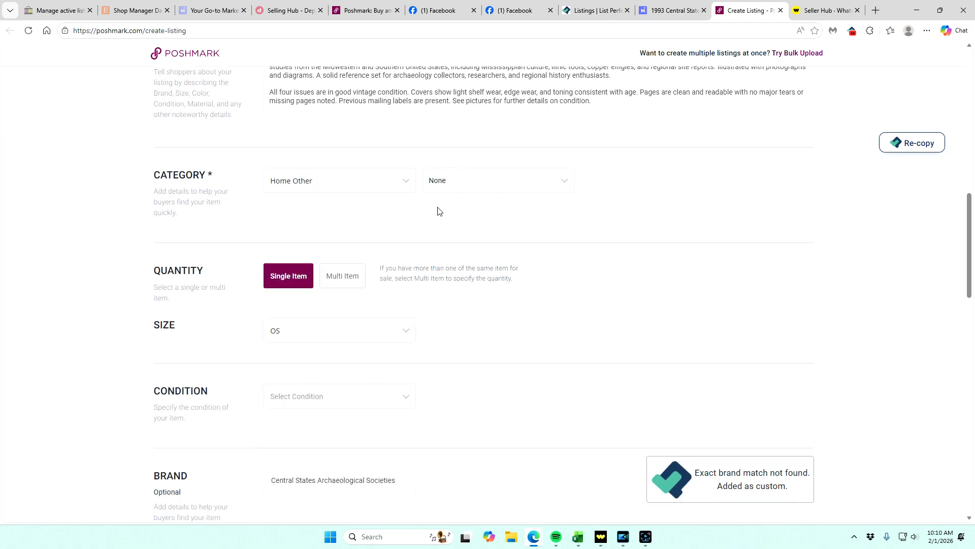
left_click(333, 191)
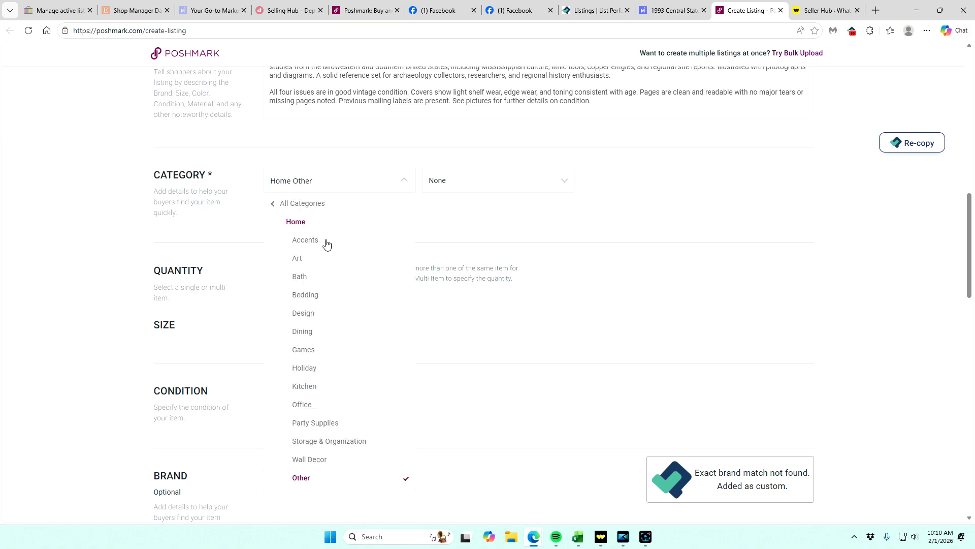
left_click(466, 218)
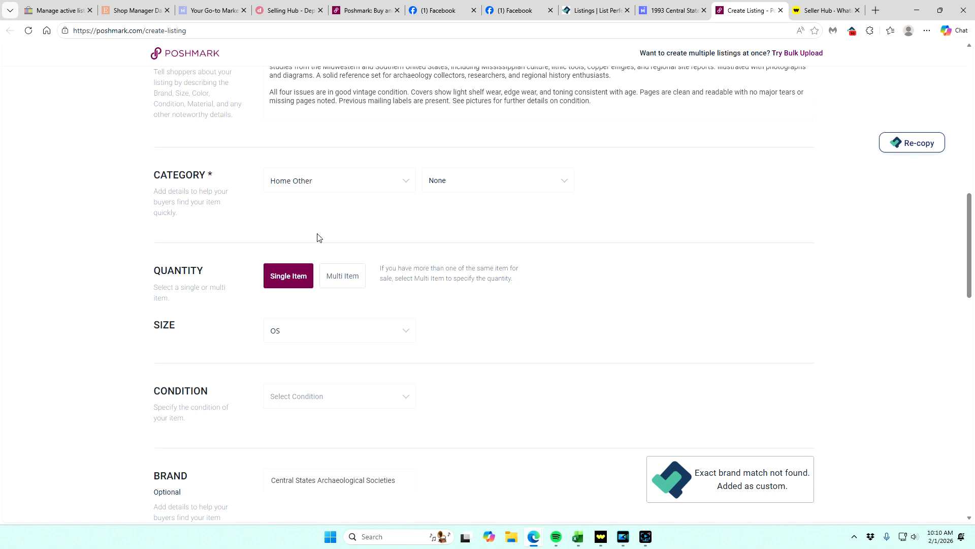
Set the Poshmark listing's condition to Good
scroll(317, 238, "down", 3)
left_click(300, 244)
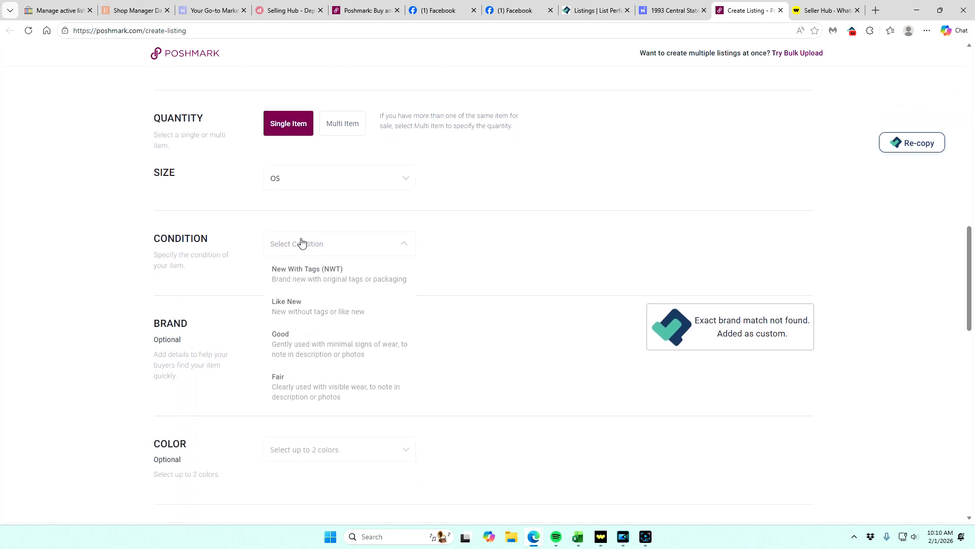
left_click(292, 352)
Proceed to sharing the Poshmark listing, turn on Pinterest sharing, and list the item
scroll(259, 327, "down", 15)
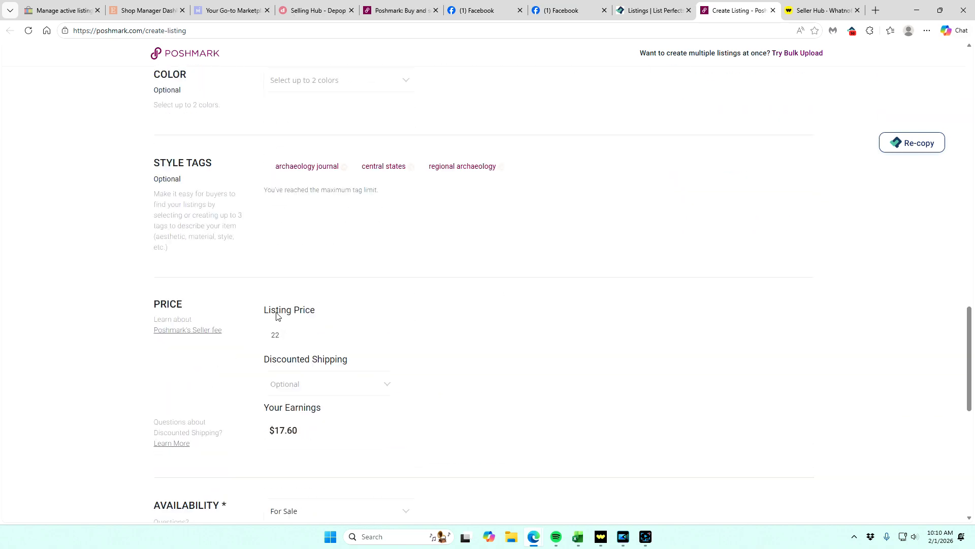
left_click(804, 428)
left_click(692, 252)
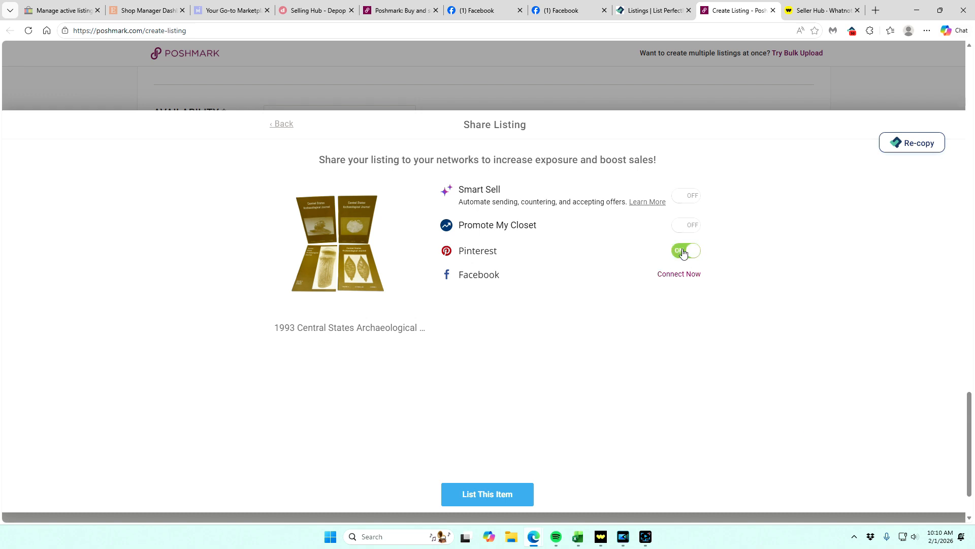
left_click(501, 495)
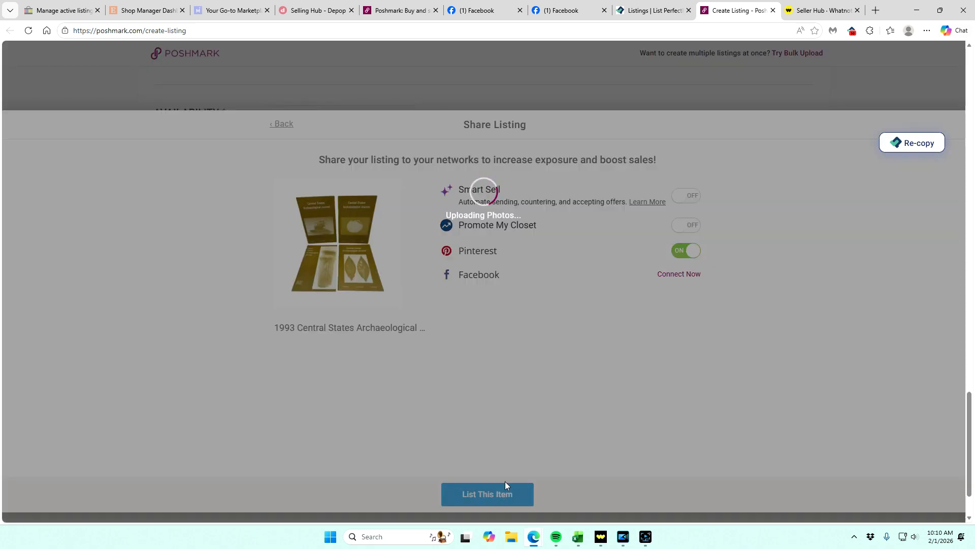
Switch to the Whatnot product draft and set its category to Ephemera & Postcards and its condition to Pre-owned - Good
left_click(819, 11)
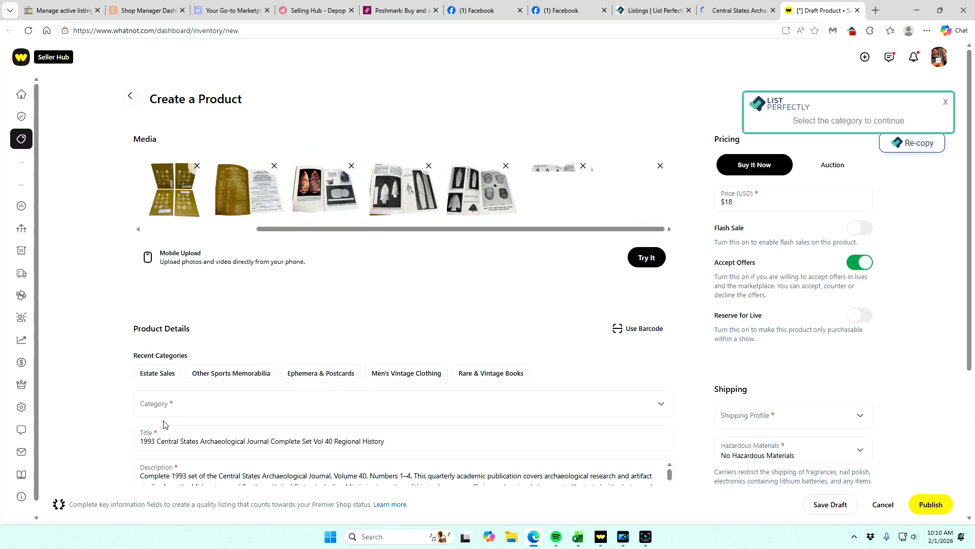
left_click(311, 374)
scroll(229, 369, "down", 4)
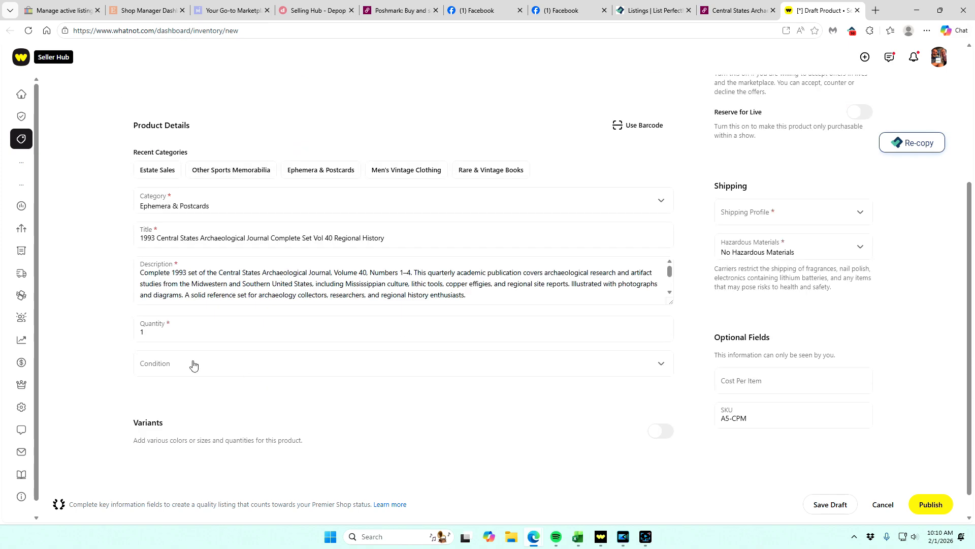
left_click(175, 367)
left_click(176, 434)
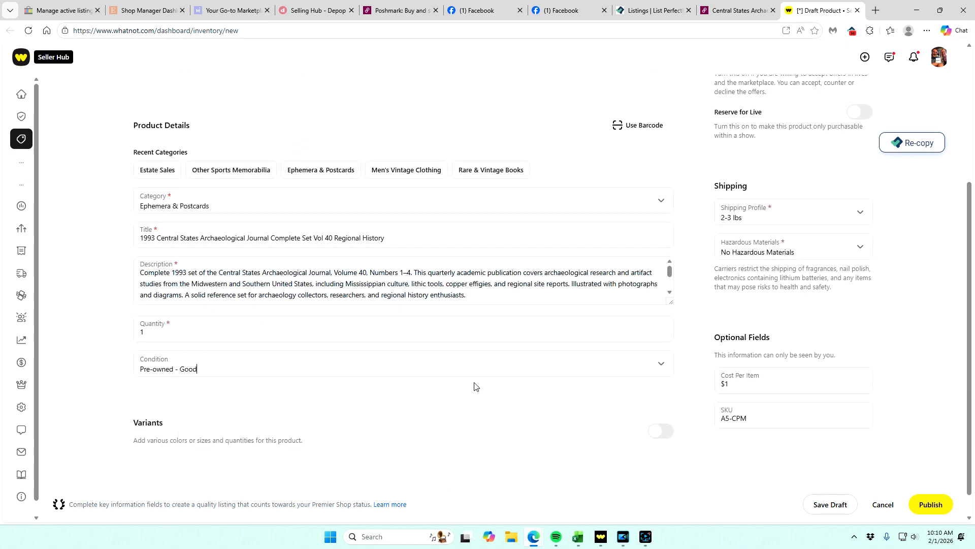
Set the Whatnot product's Buy It Now price to $20, publish it, and close its page
scroll(743, 347, "up", 4)
left_click_drag(741, 204, 623, 196)
type("20")
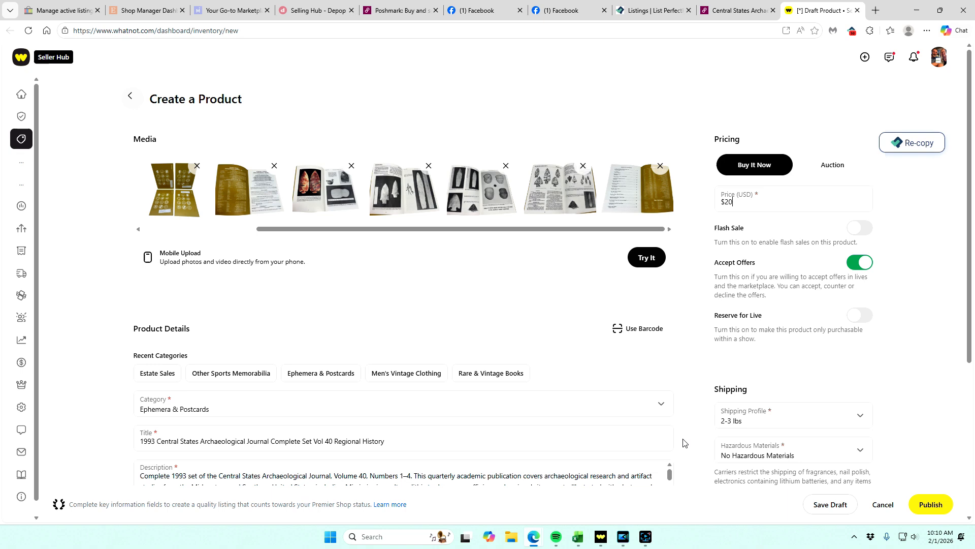
scroll(752, 422, "down", 1)
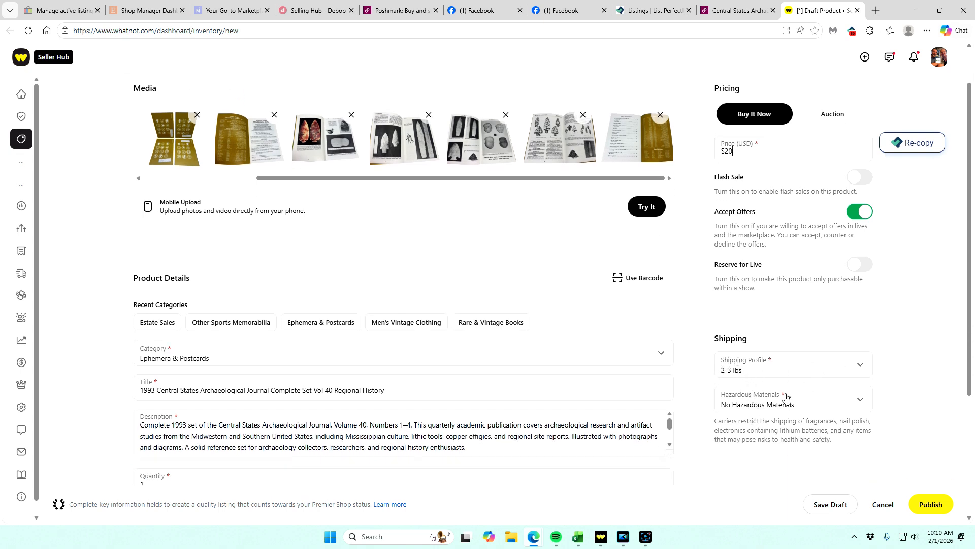
left_click(944, 505)
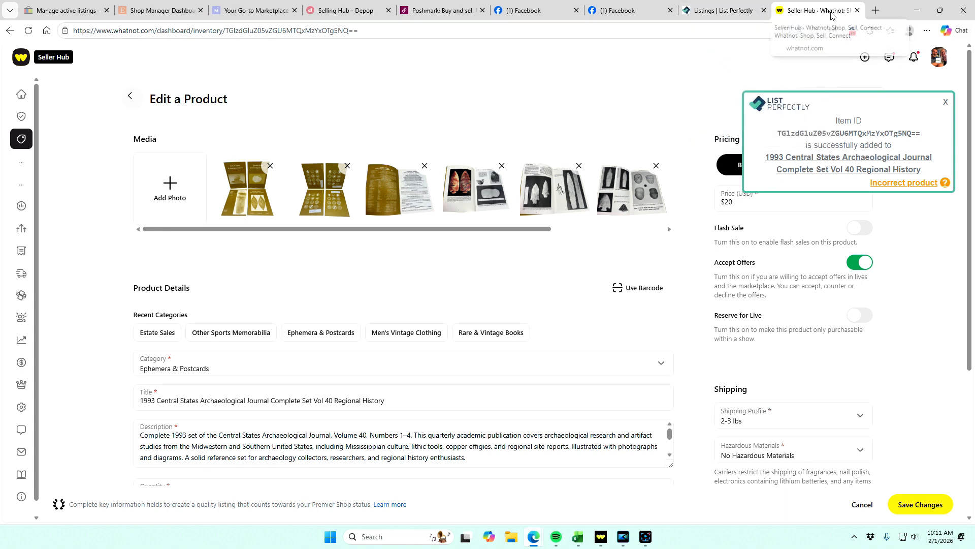
left_click(858, 11)
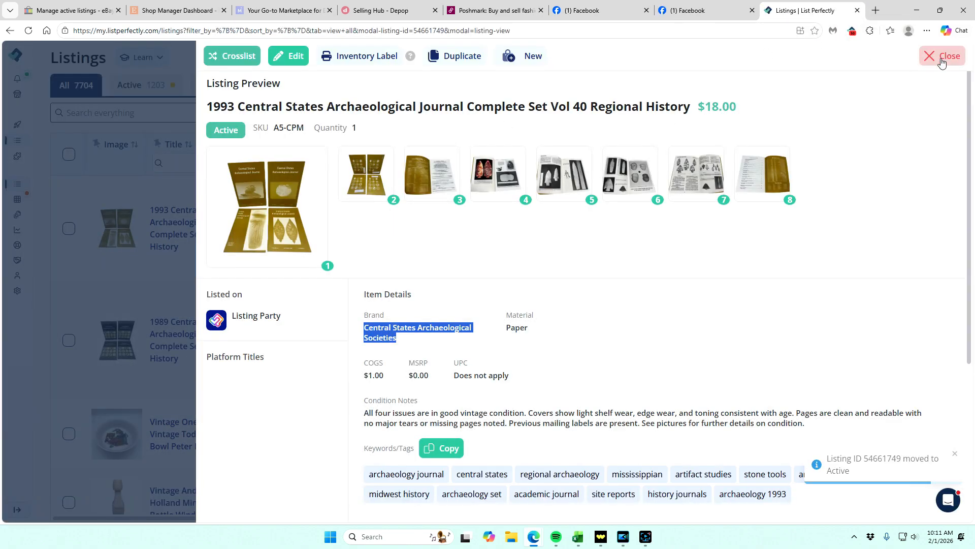
Close the listing preview in List Perfectly and check the 1993 journal set's live eBay and Mercari listings, closing each page after viewing
left_click(942, 57)
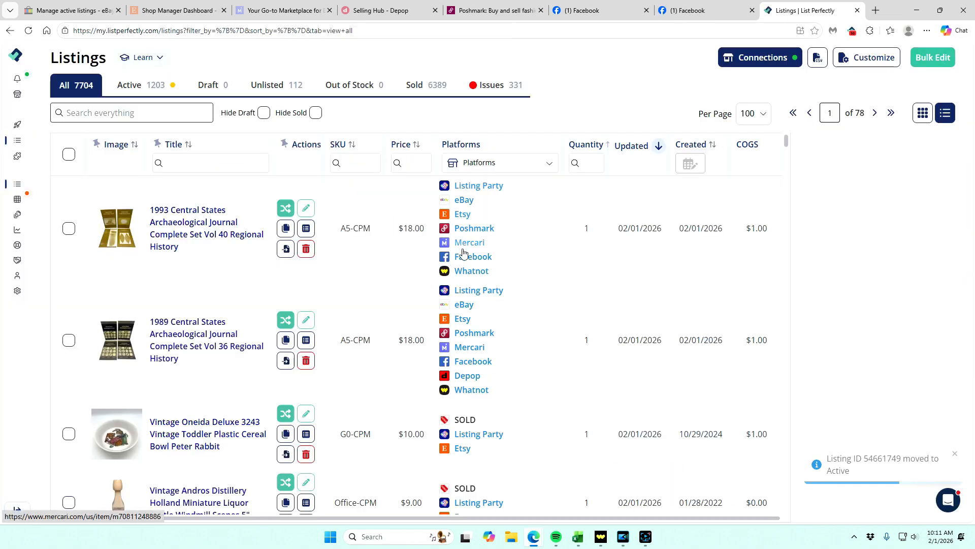
left_click(464, 200)
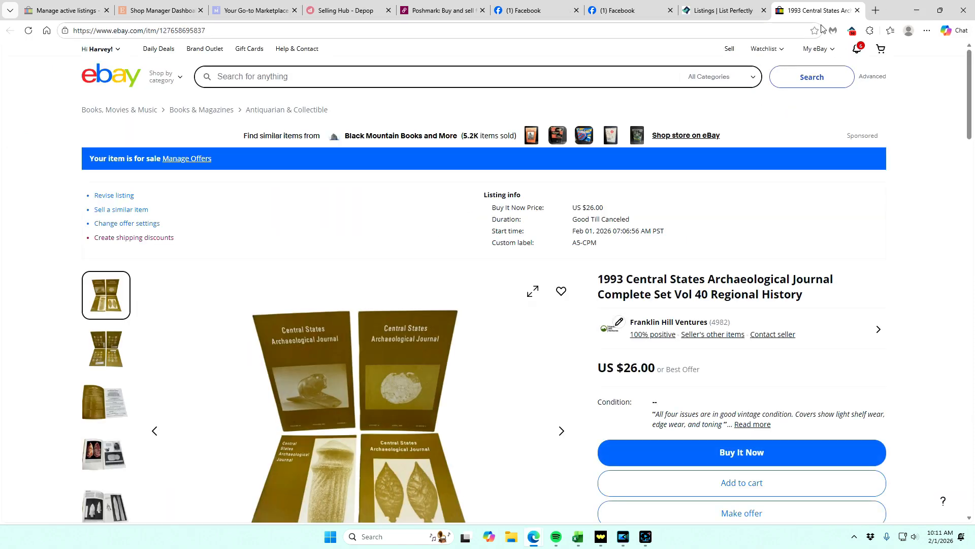
left_click(858, 10)
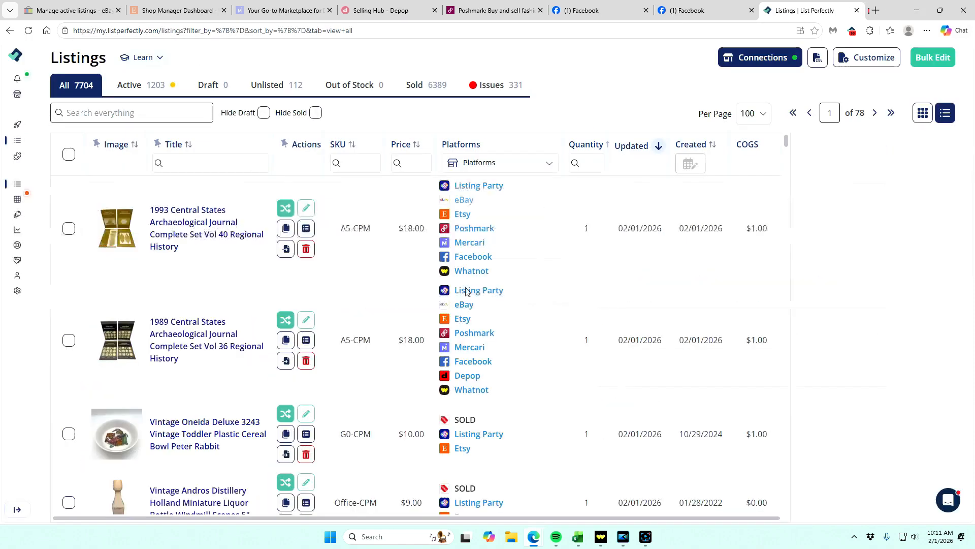
left_click(474, 244)
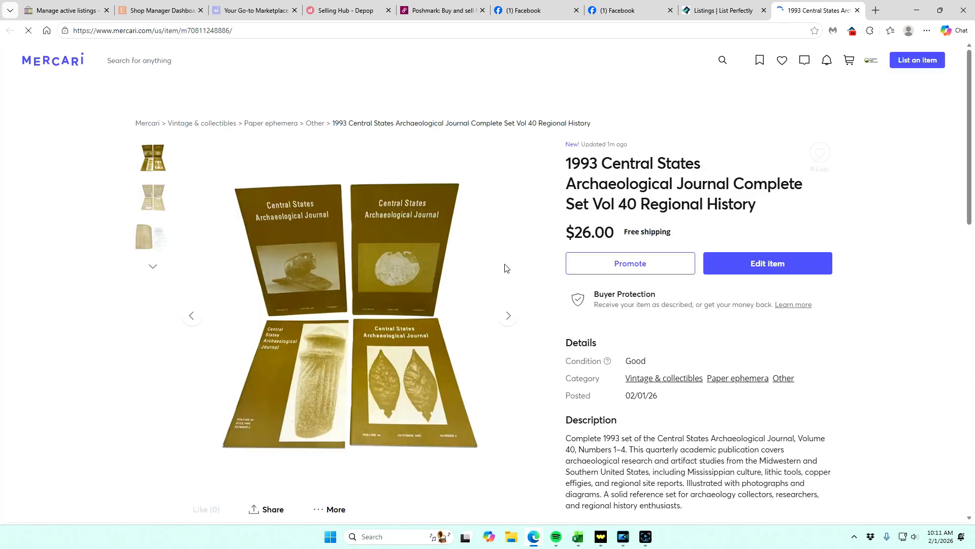
left_click(857, 11)
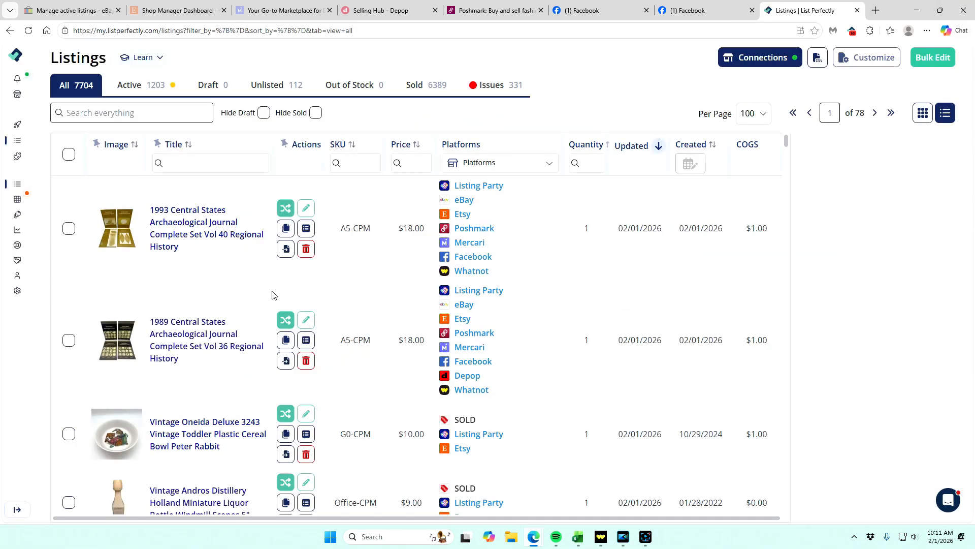